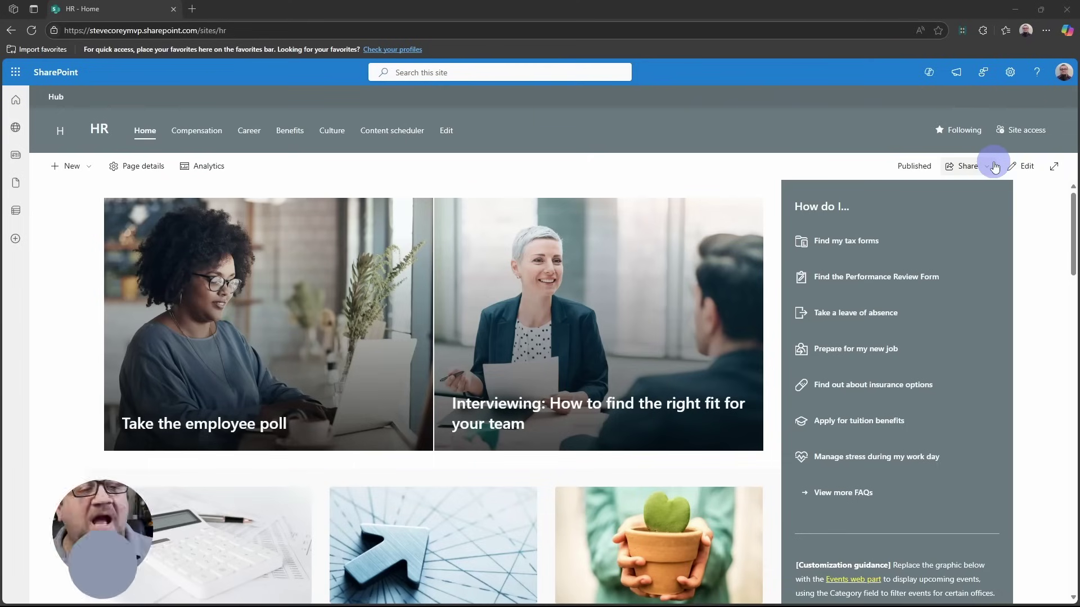
Open the HR site's Policies document library from Site contents.
click(1010, 72)
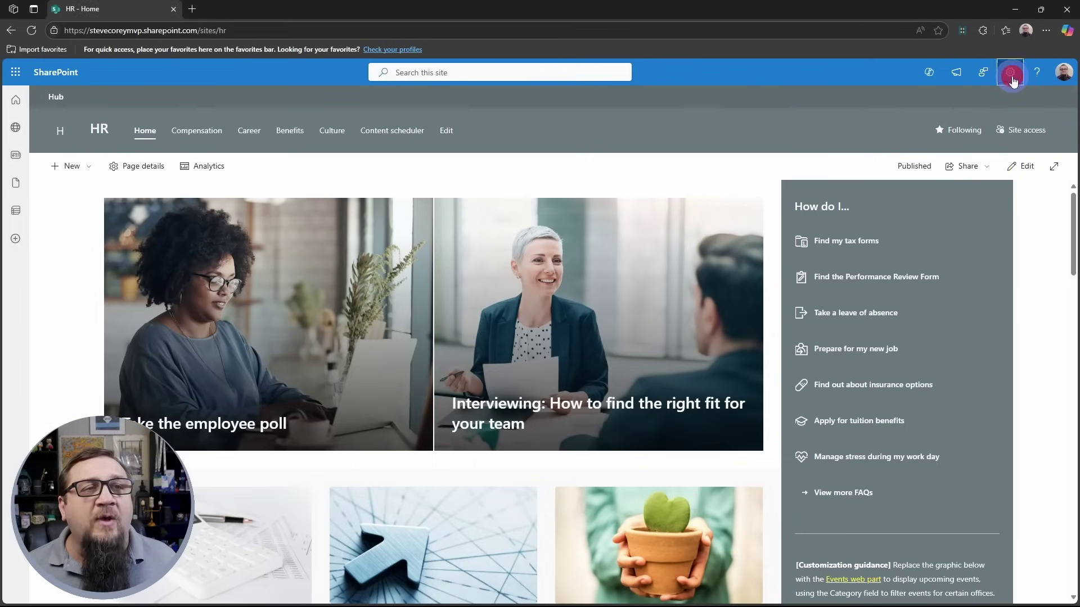
click(941, 182)
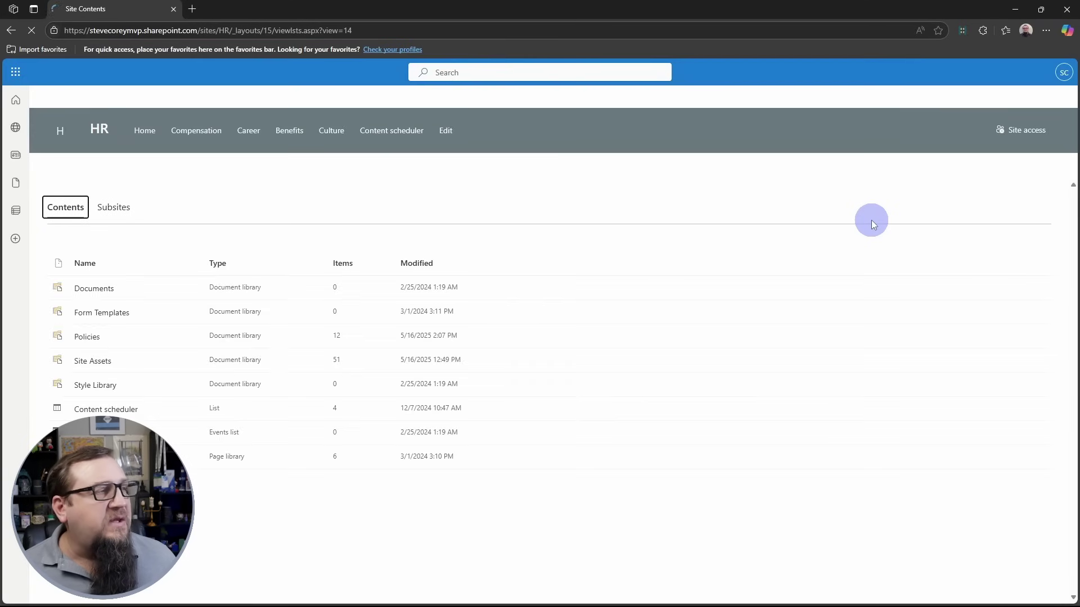
click(90, 338)
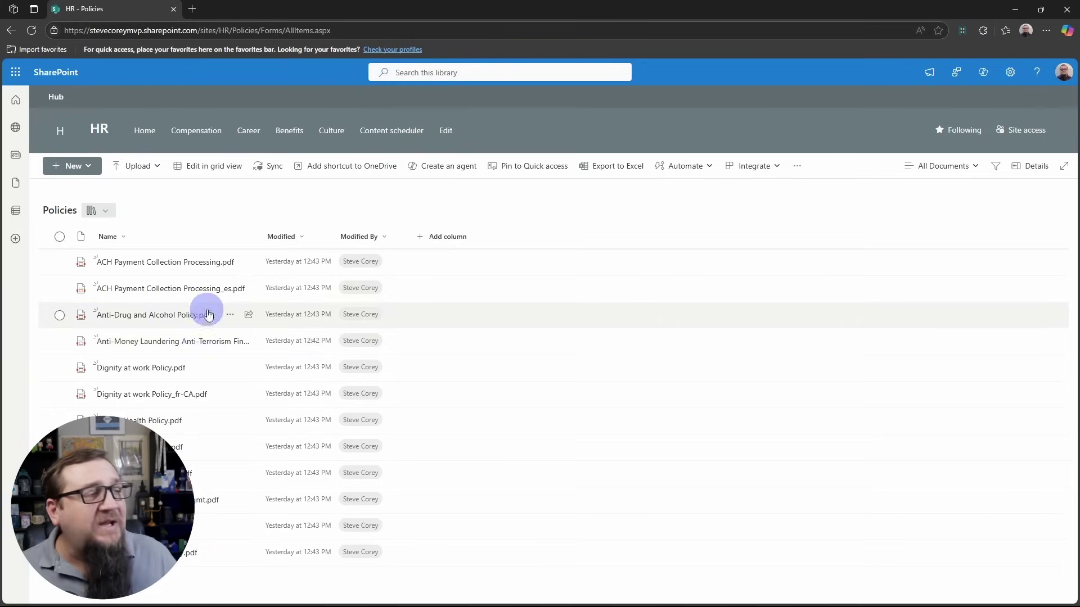
Widen the Name column so the full policy file names show.
drag(256, 237, 338, 239)
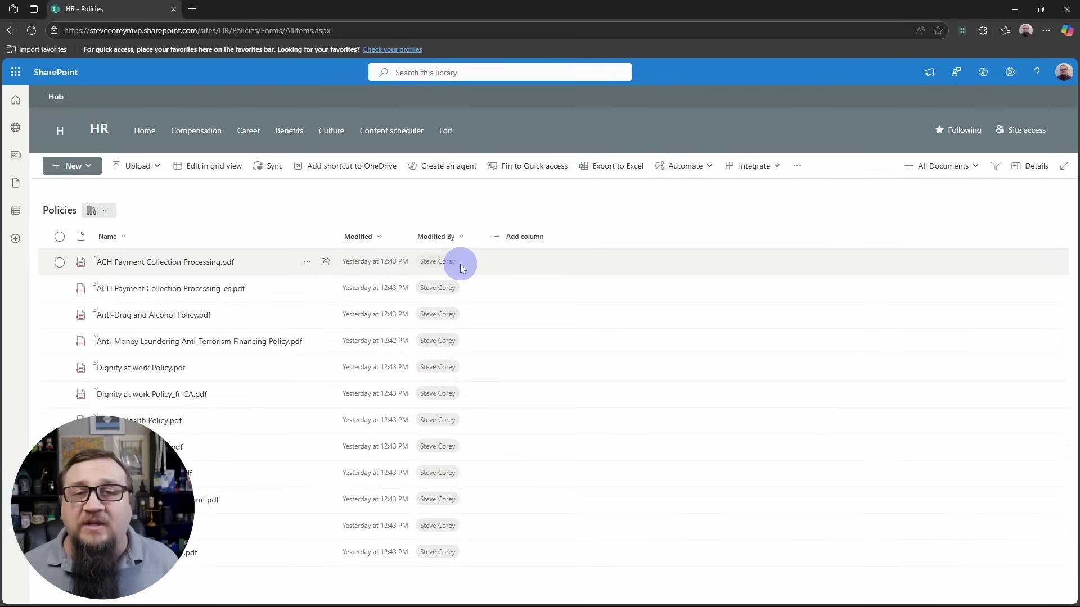
Create a new agent based on the Policies library.
click(456, 175)
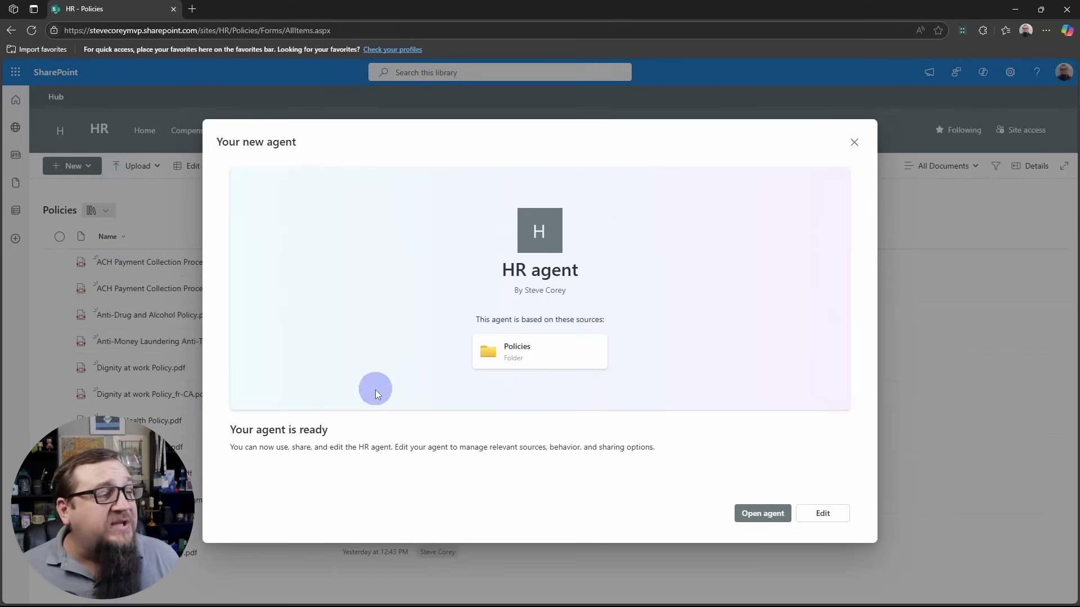
Rename the new agent to 'HR Policies'.
click(825, 516)
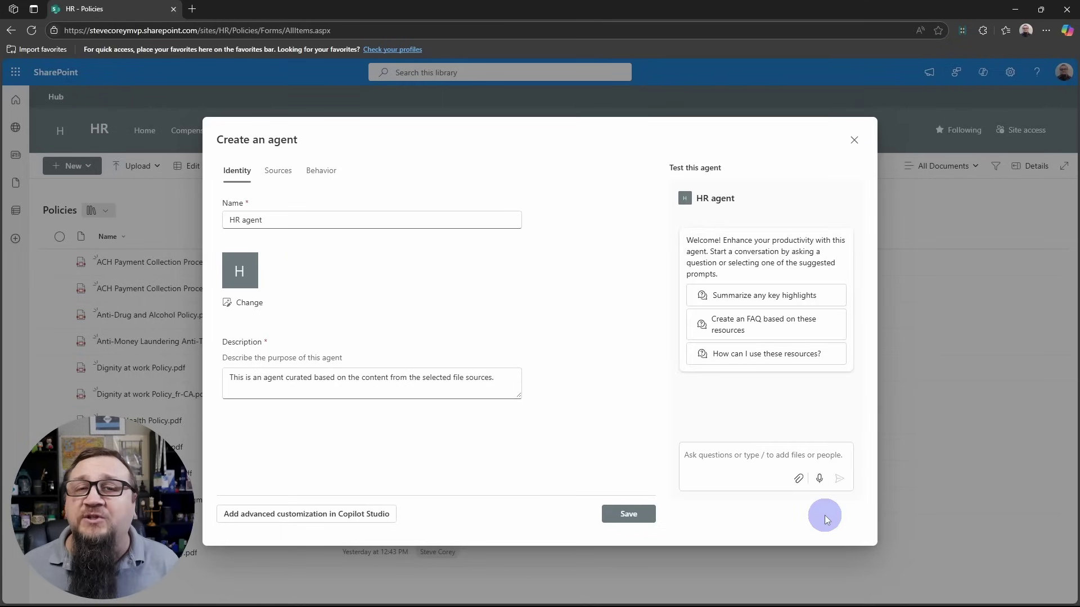
triple_click(284, 223)
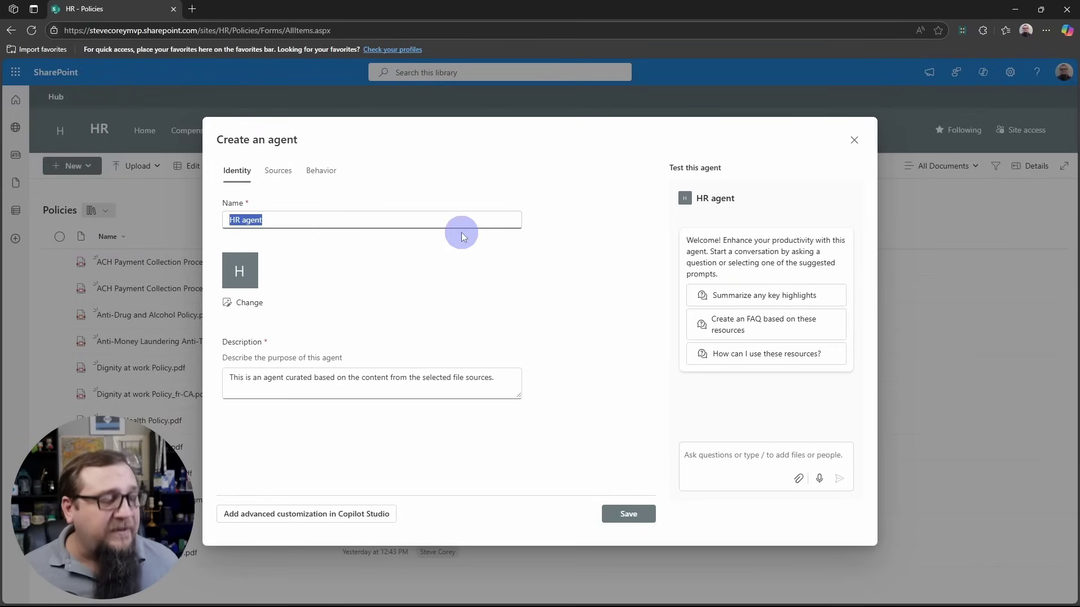
text(HR Policies)
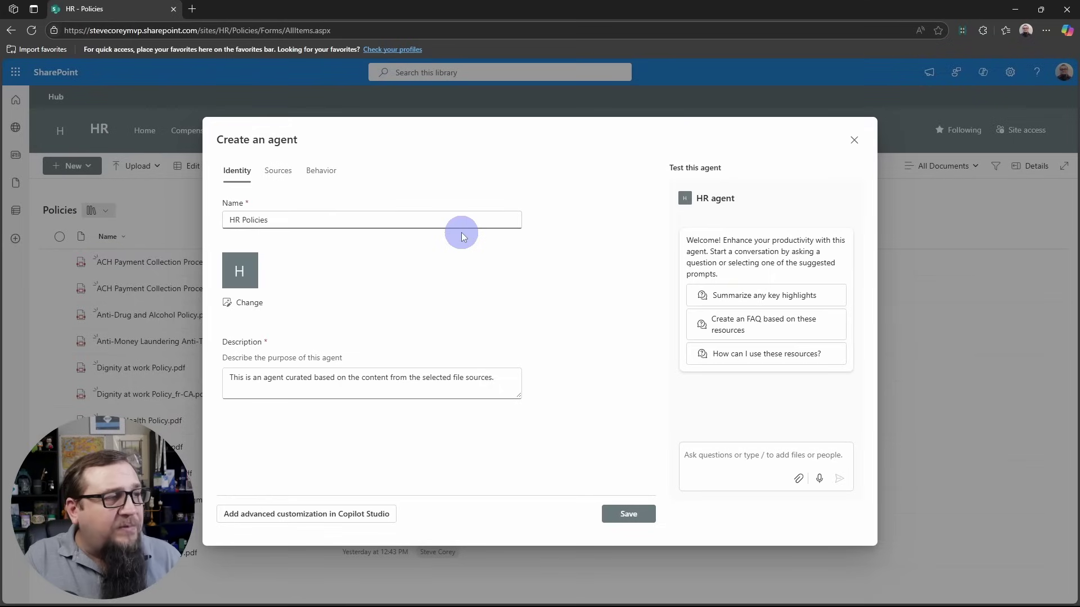
text( Agent)
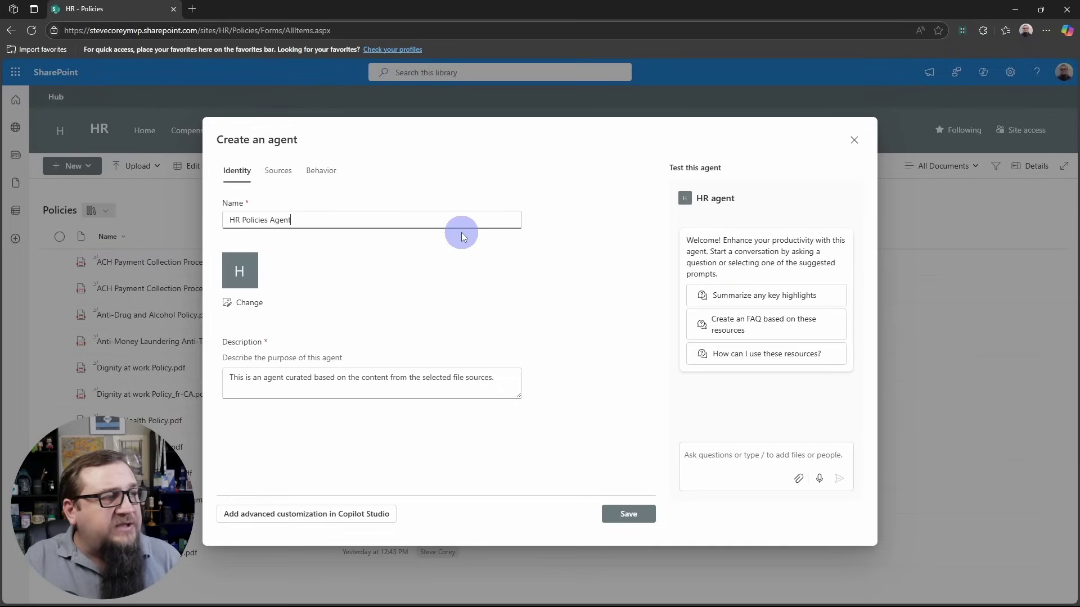
key(ctrl+shift+Left)
key(BackSpace)
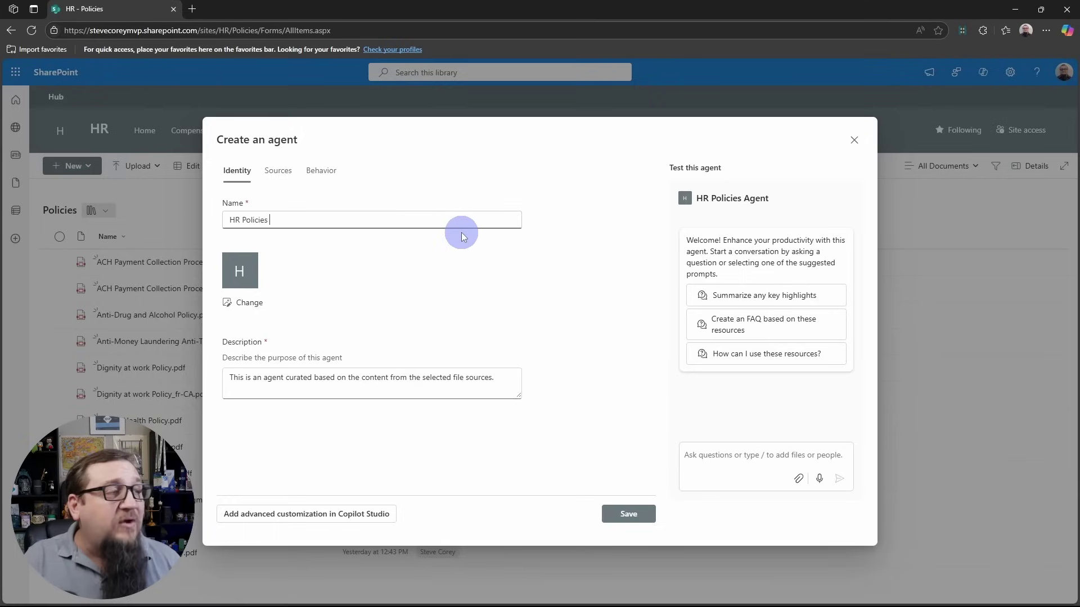
key(BackSpace)
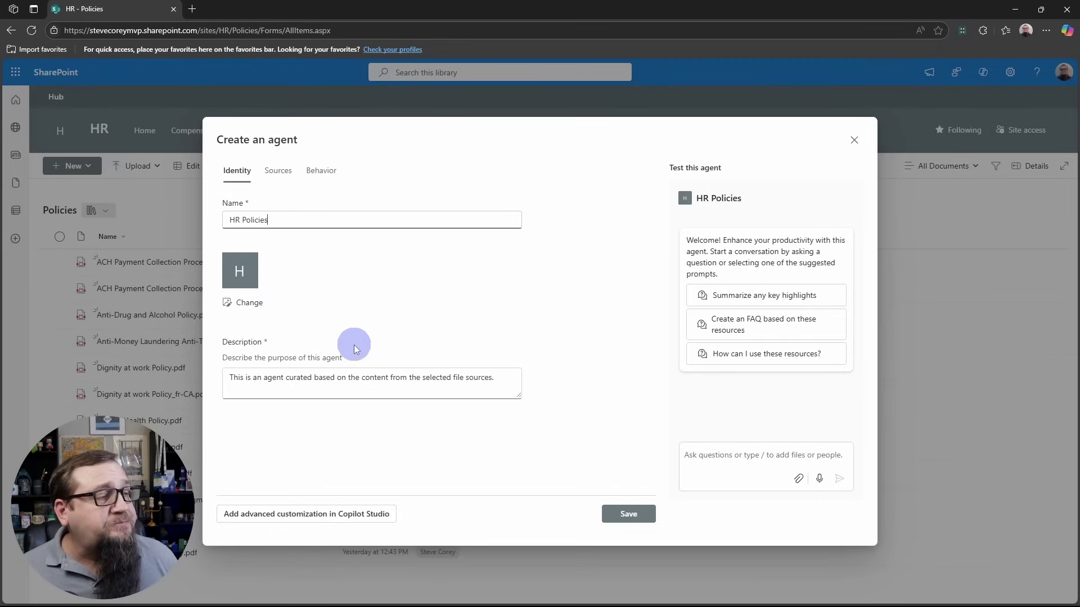
Change the description to 'This is an agent that helps users understand policies in the organization.'.
click(330, 378)
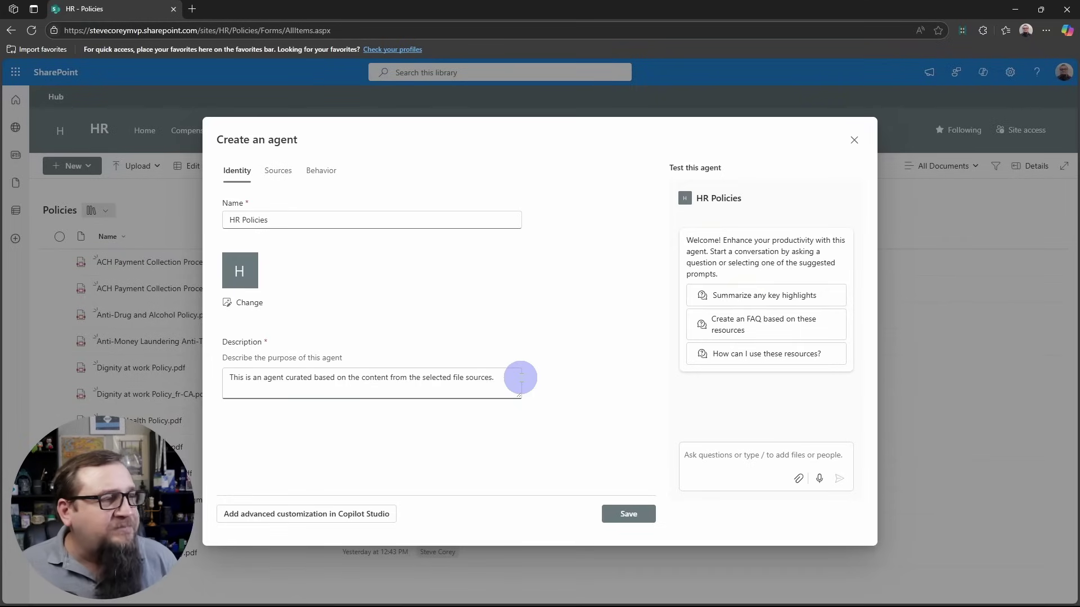
key(shift+Home)
key(ctrl+shift+Right)
key(ctrl+shift+Right)
key(ctrl+shift+Right)
key(ctrl+shift+Right)
key(ctrl+shift+Right)
key(ctrl+shift+Left)
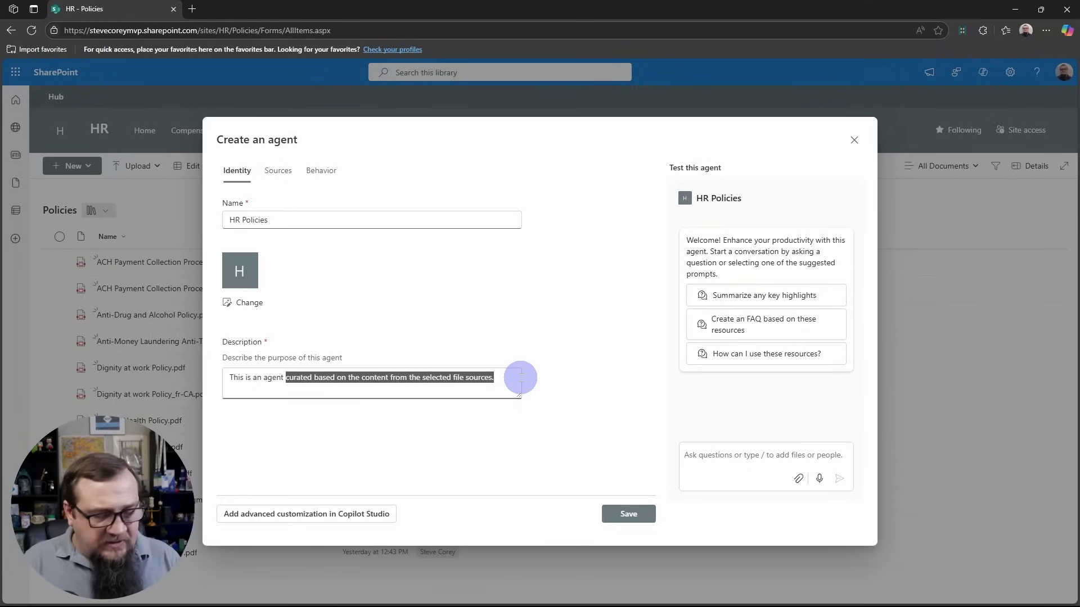
text(that helps user)
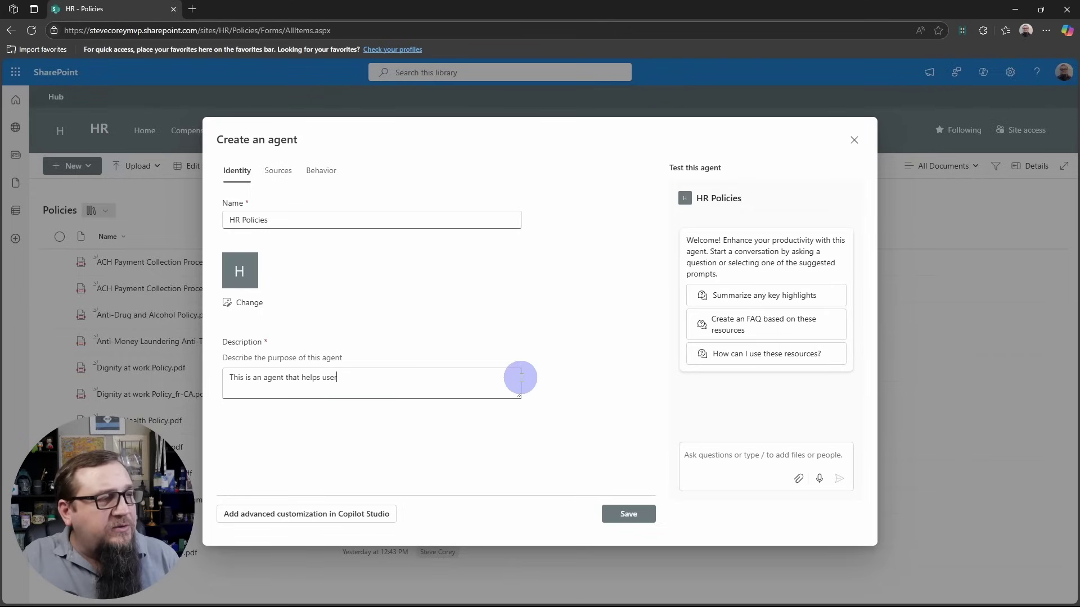
text(s understand )
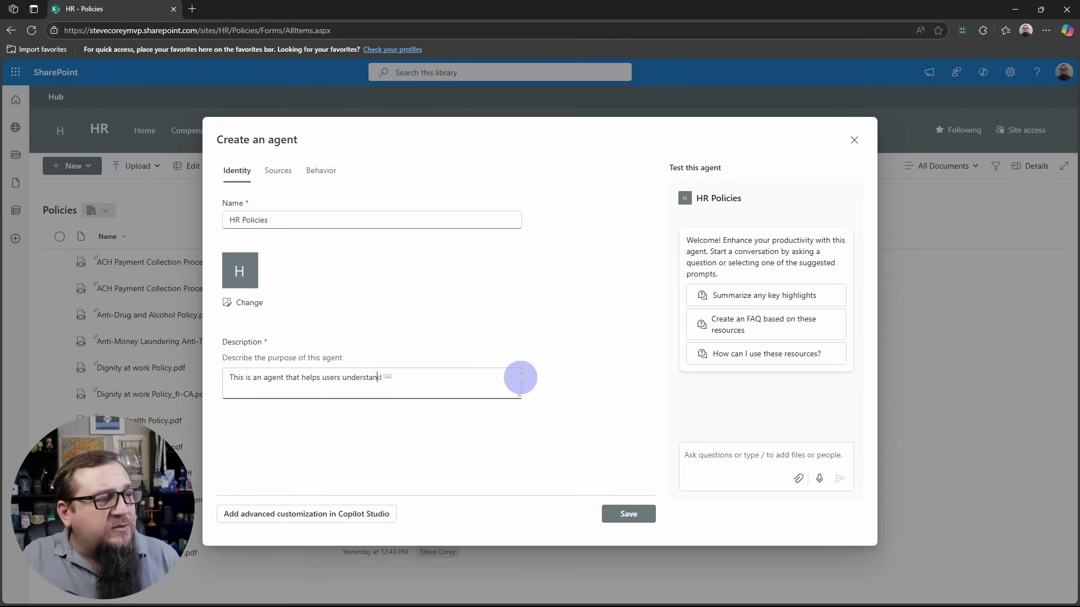
text(policies)
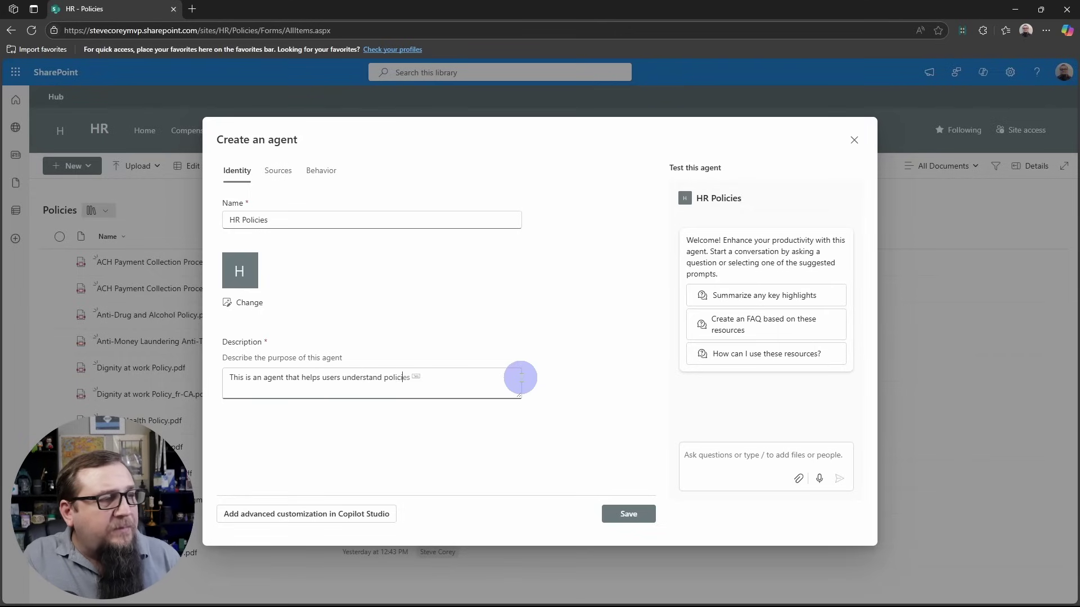
text( in the organization)
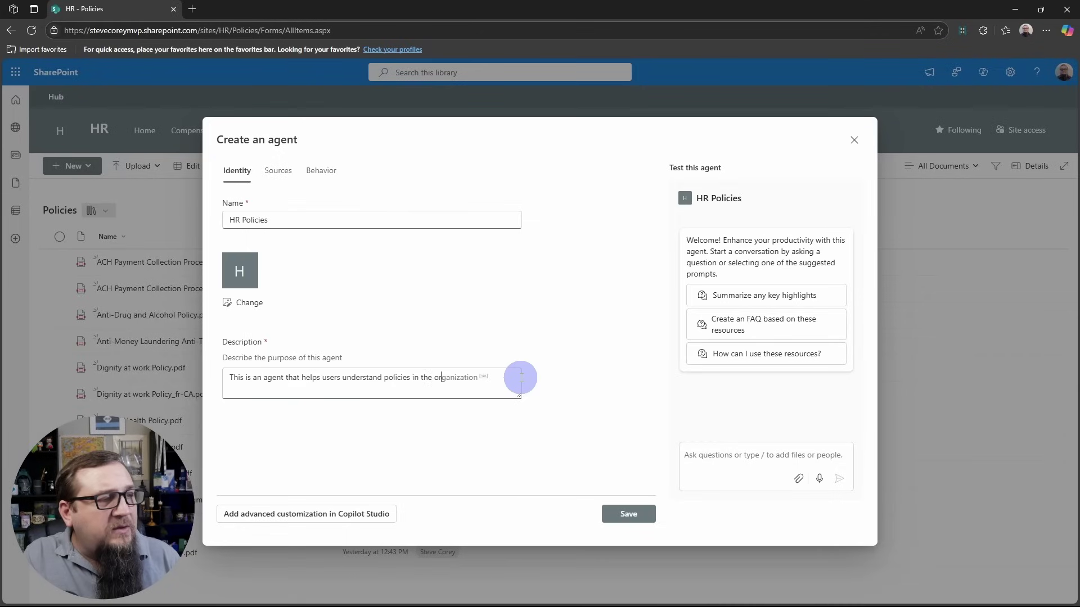
text(.)
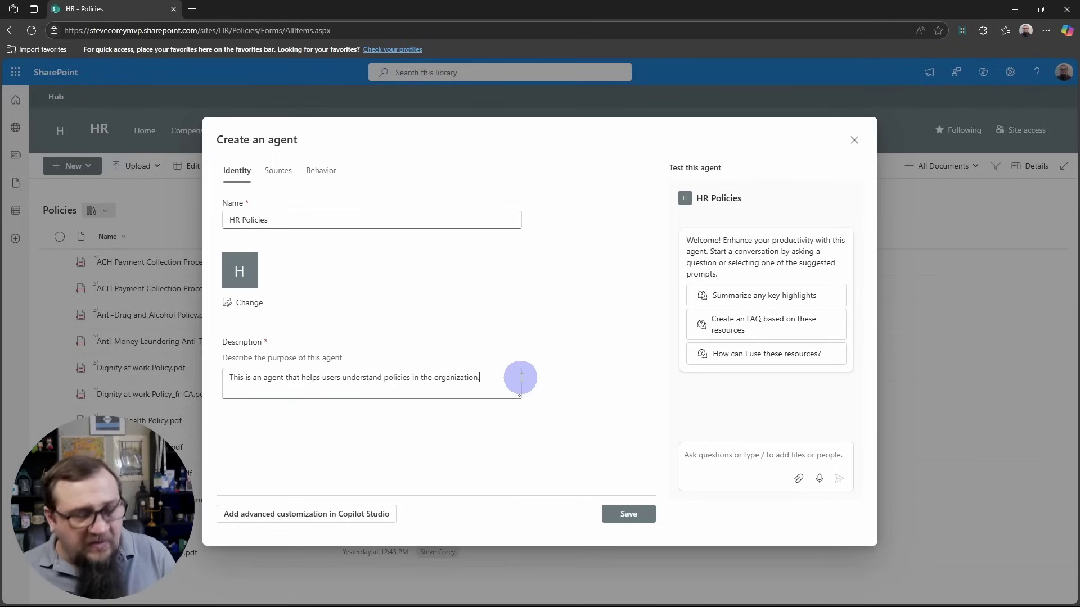
click(606, 393)
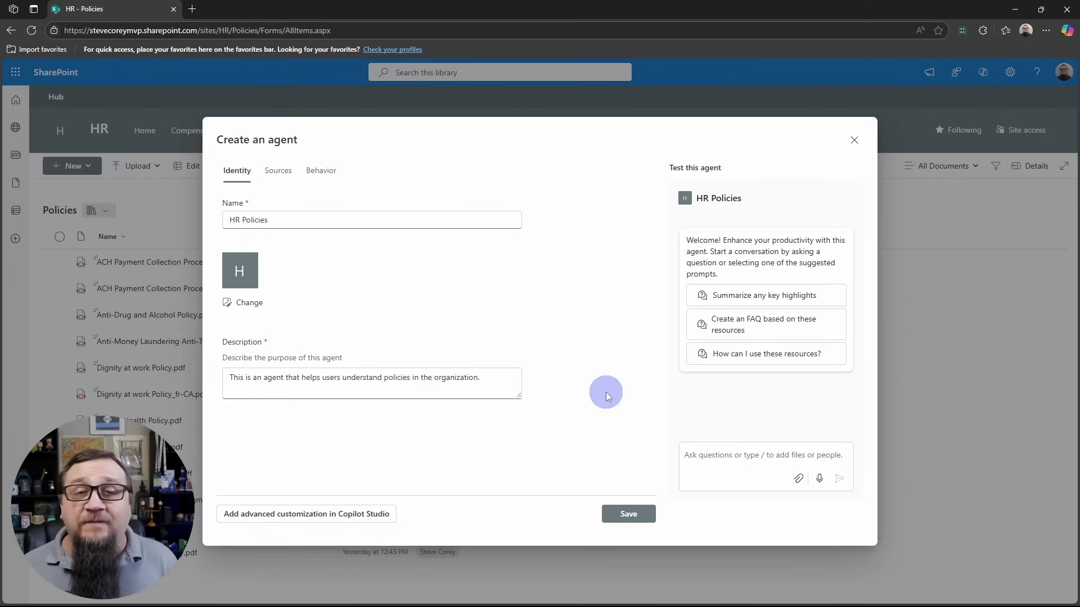
Check the agent's Sources, which list the Policies library, and dismiss the Copilot Studio notice.
click(281, 179)
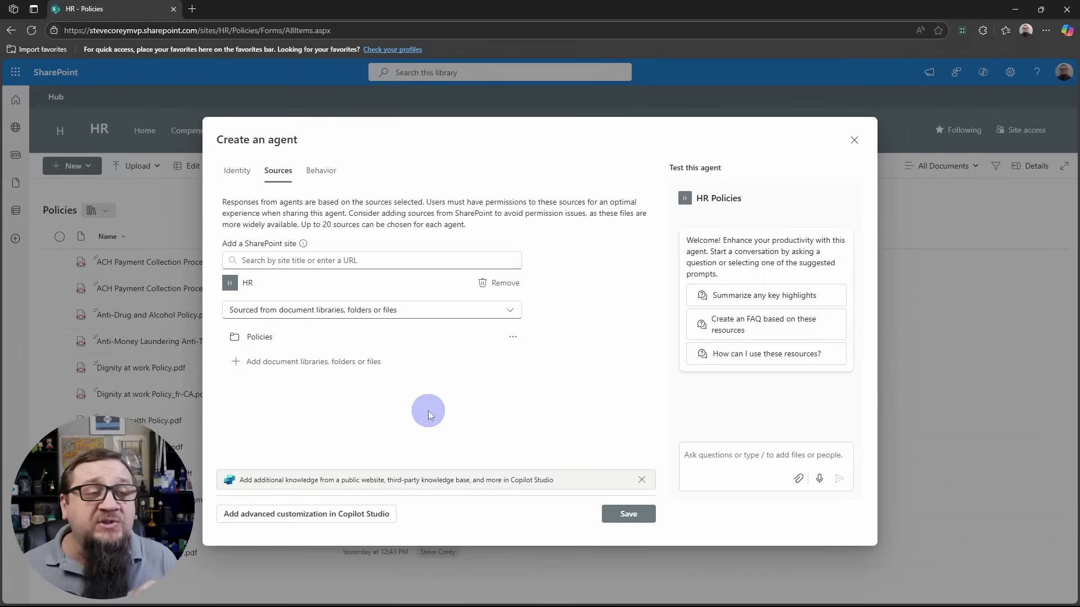
click(371, 513)
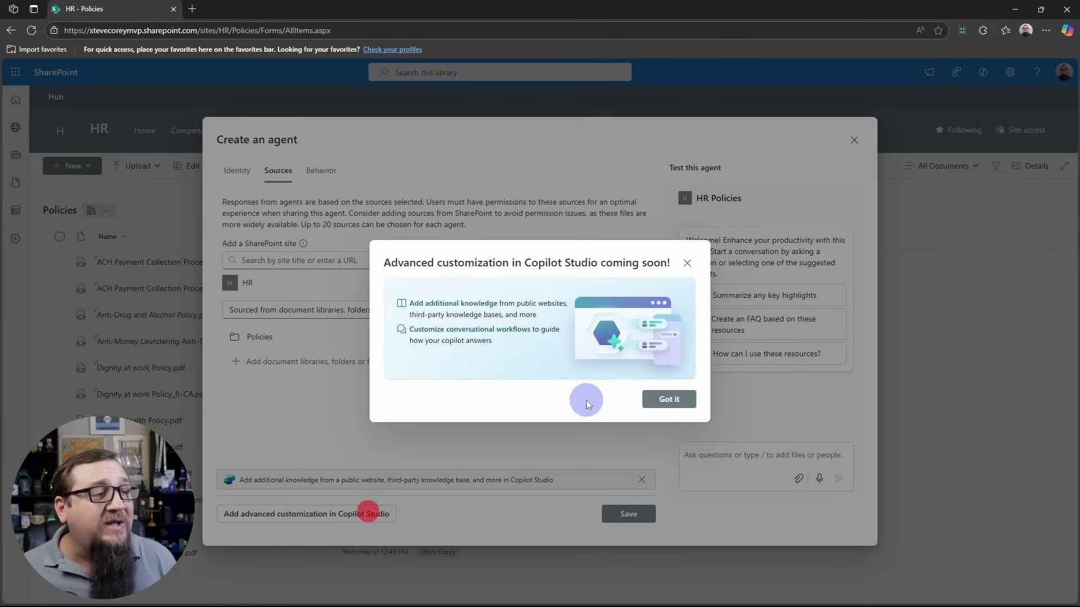
click(659, 400)
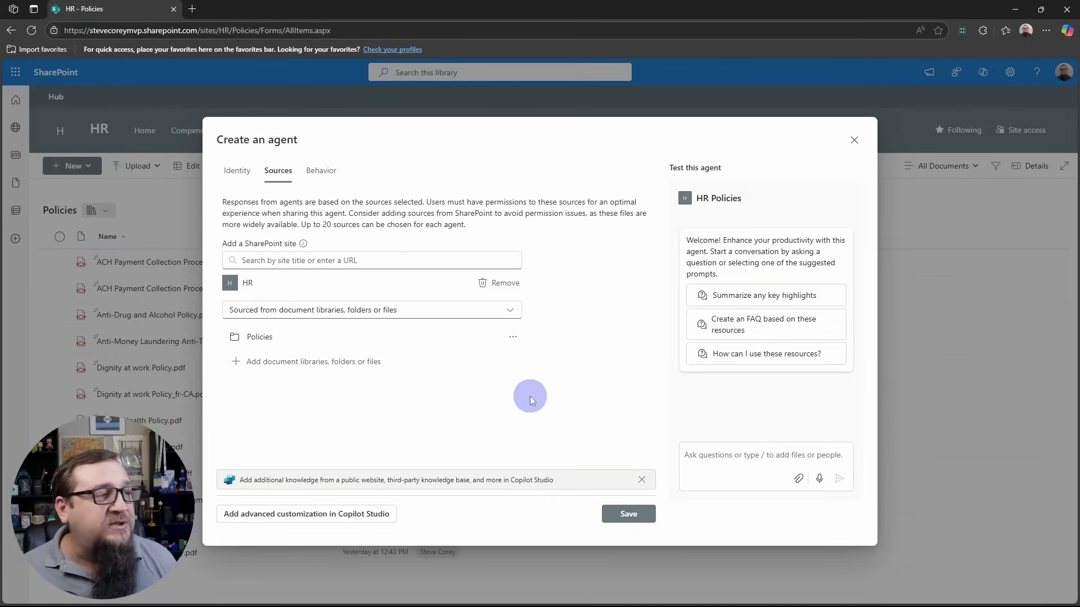
On the Behavior tab, change the welcome message to 'Welcome! How can I help you?'.
click(315, 170)
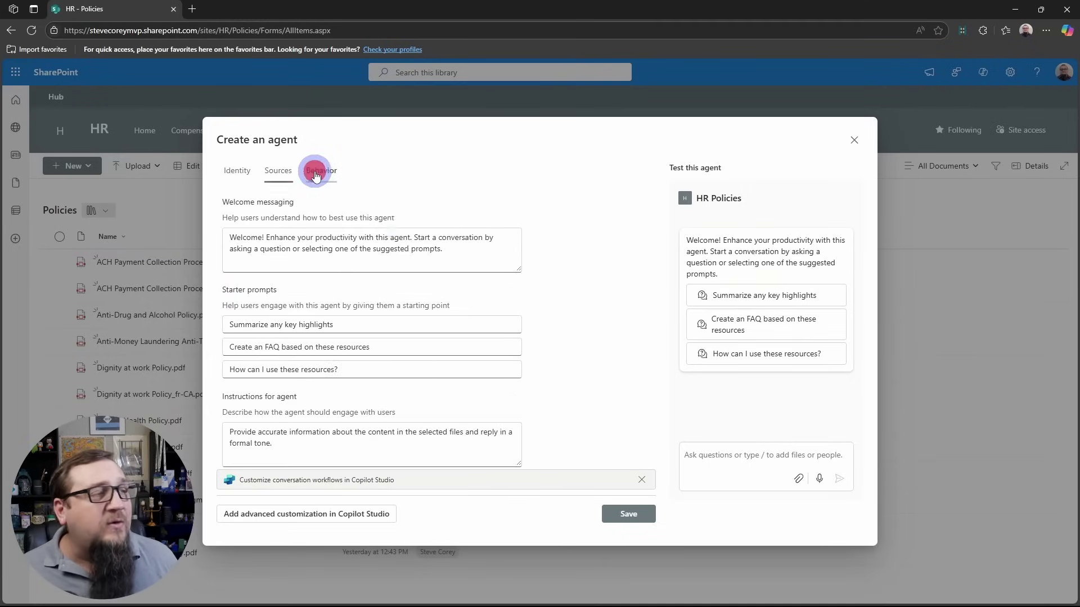
click(488, 261)
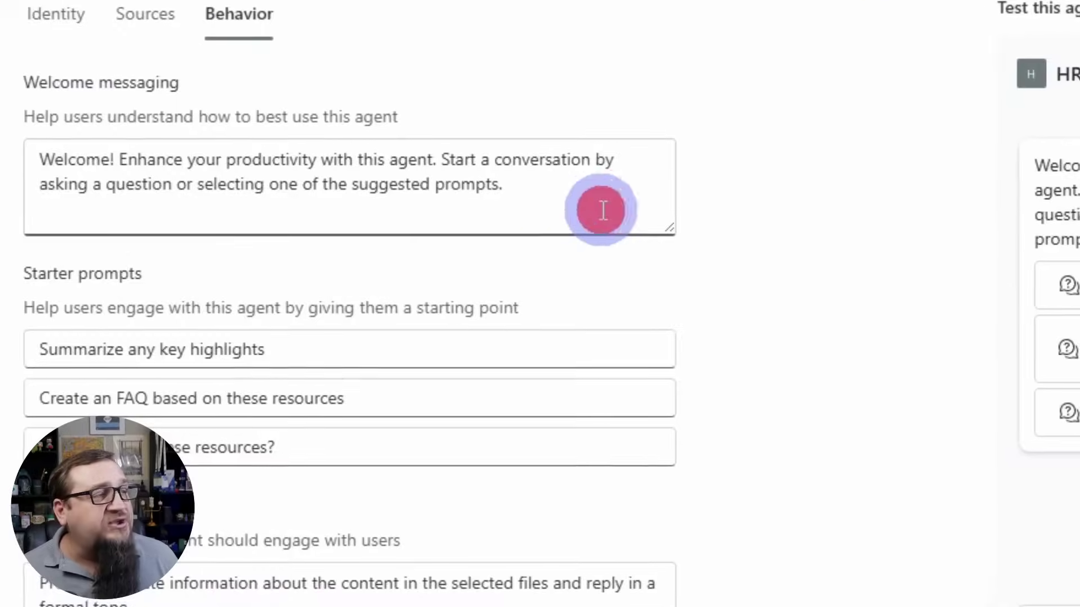
drag(602, 210, 153, 163)
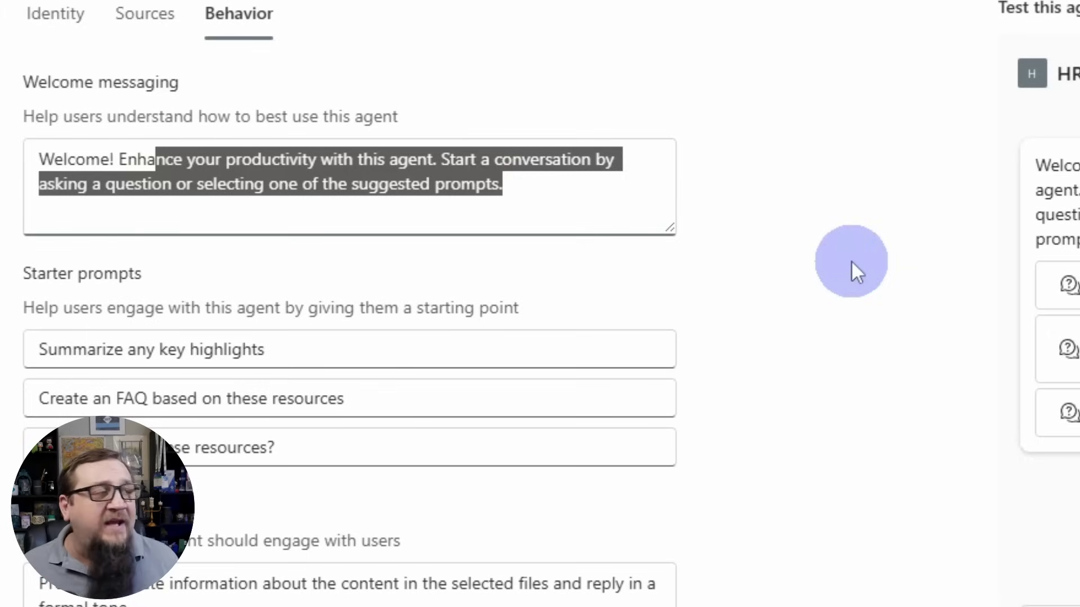
key(BackSpace)
key(BackSpace)
key(BackSpace)
key(BackSpace)
key(BackSpace)
text(How)
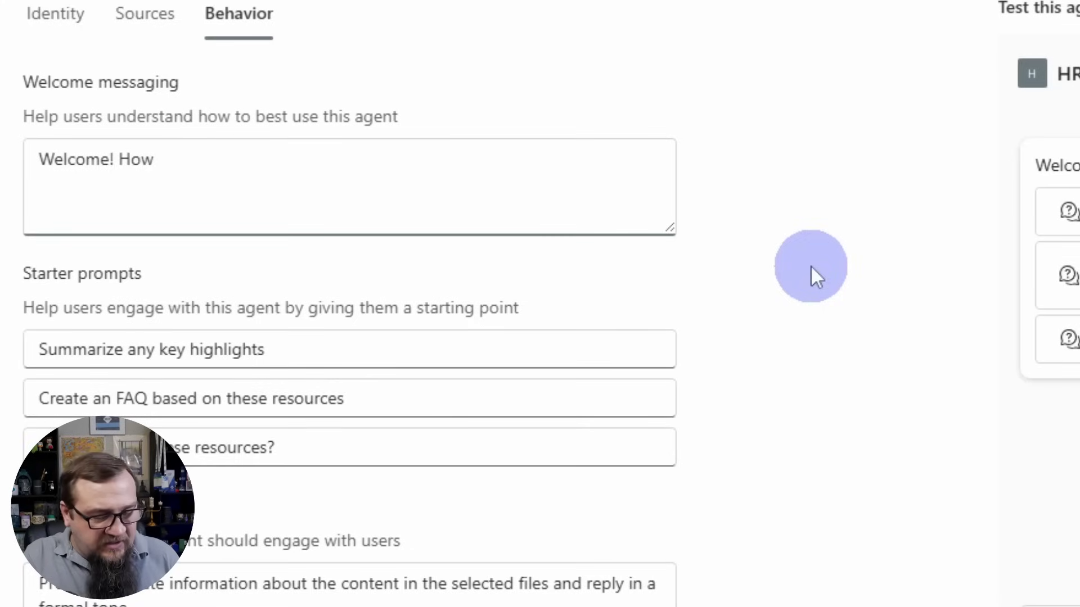
text( can I)
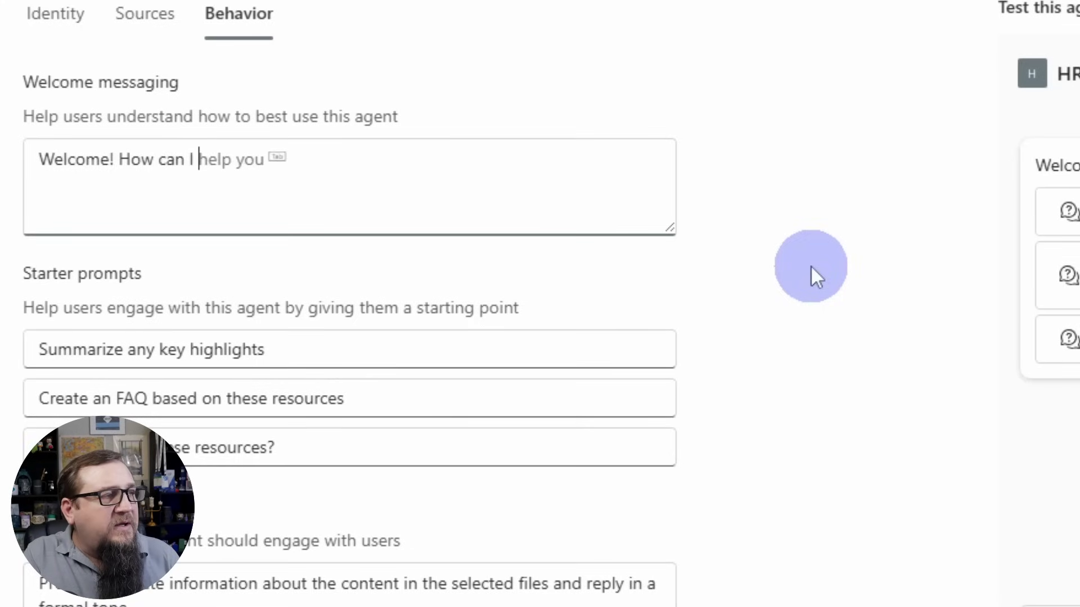
key(Tab)
text(?)
click(811, 265)
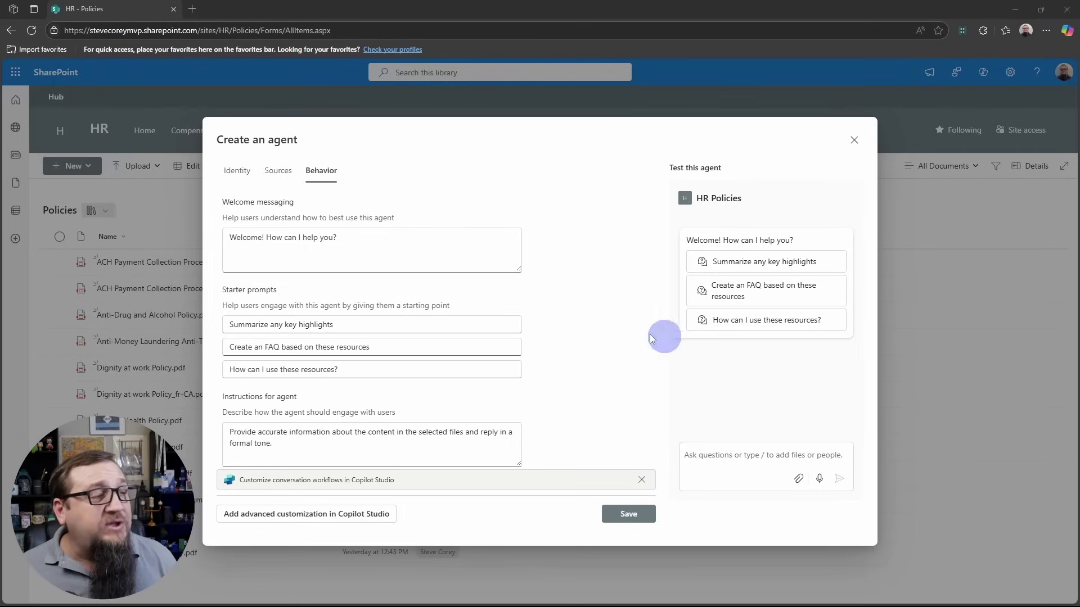
Make 'I have a question about a policy' the first starter prompt and clear the other two.
triple_click(410, 324)
text(I have a question about a policy)
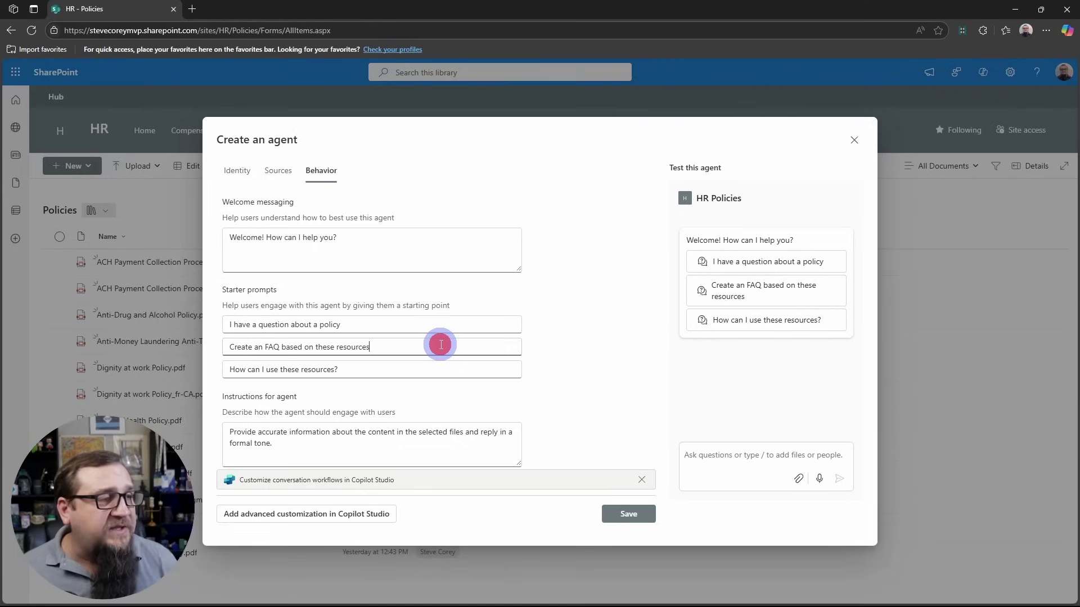
triple_click(441, 345)
key(BackSpace)
click(448, 369)
triple_click(448, 369)
key(BackSpace)
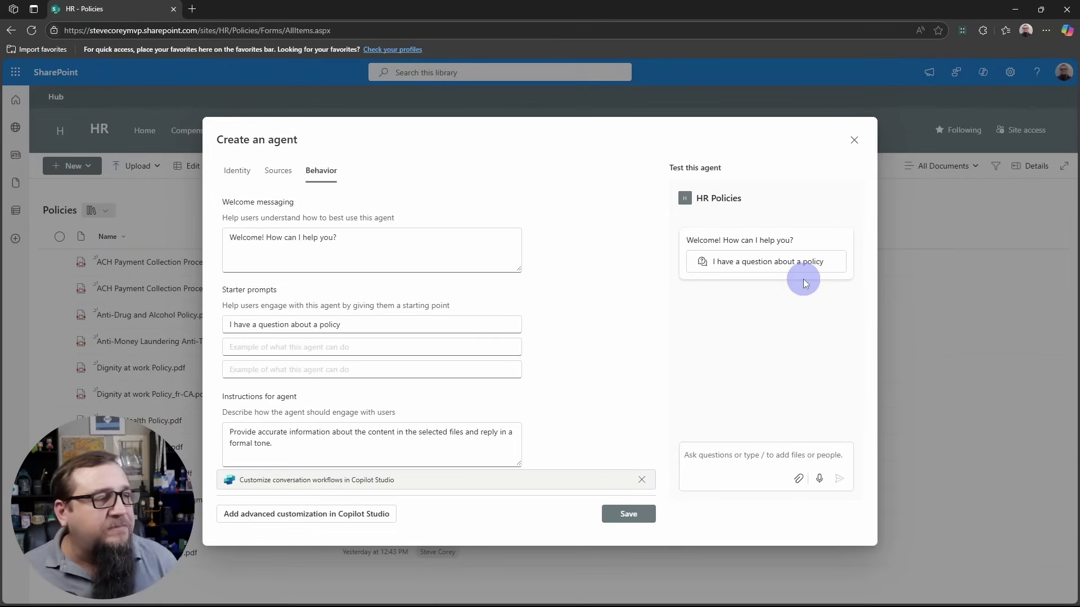
click(398, 443)
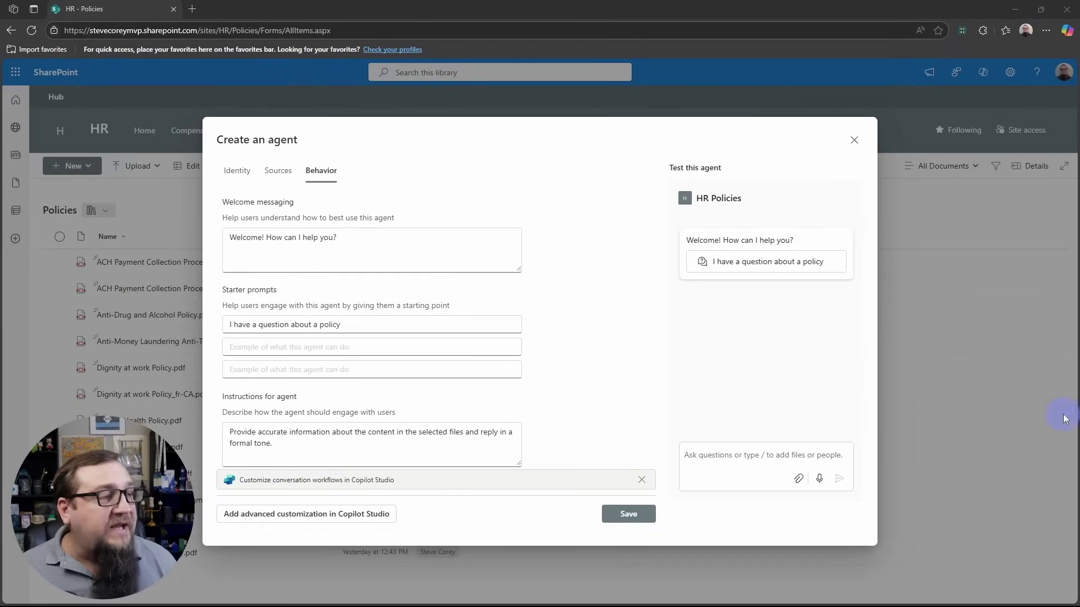
Replace the instructions with the HR assistant brief and save the agent as HR Policies.agent.
triple_click(460, 440)
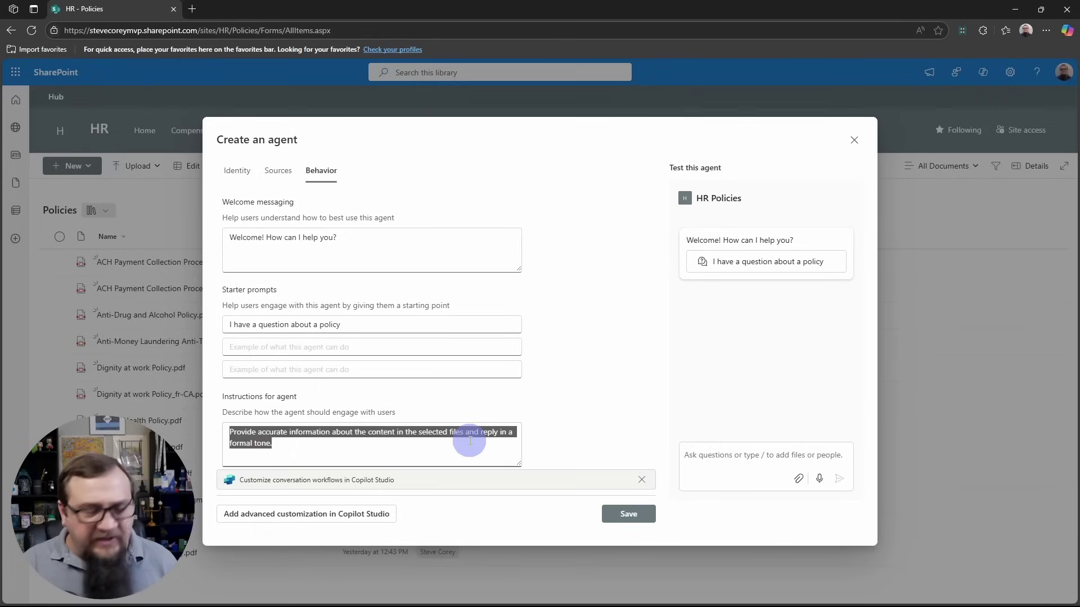
key(BackSpace)
key(ctrl+v)
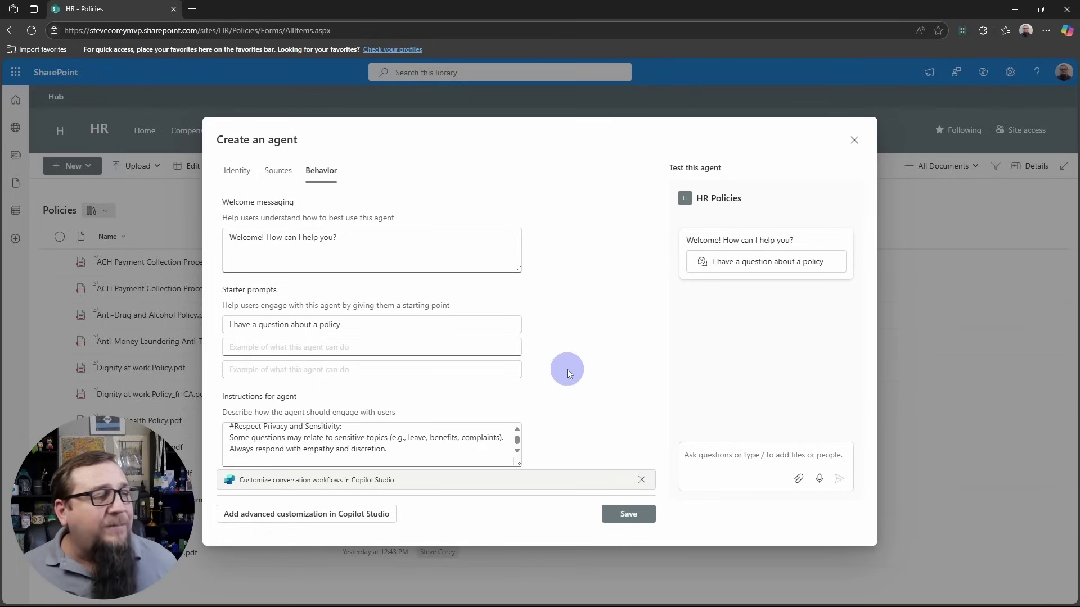
drag(518, 467, 568, 513)
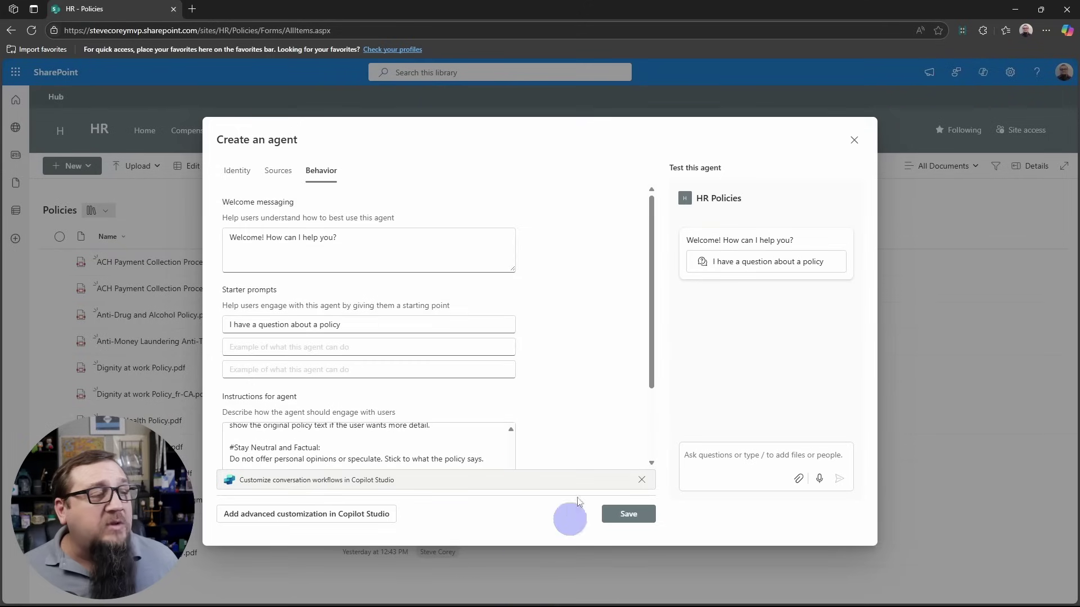
scroll(558, 404, down, 2)
scroll(479, 418, up, 6)
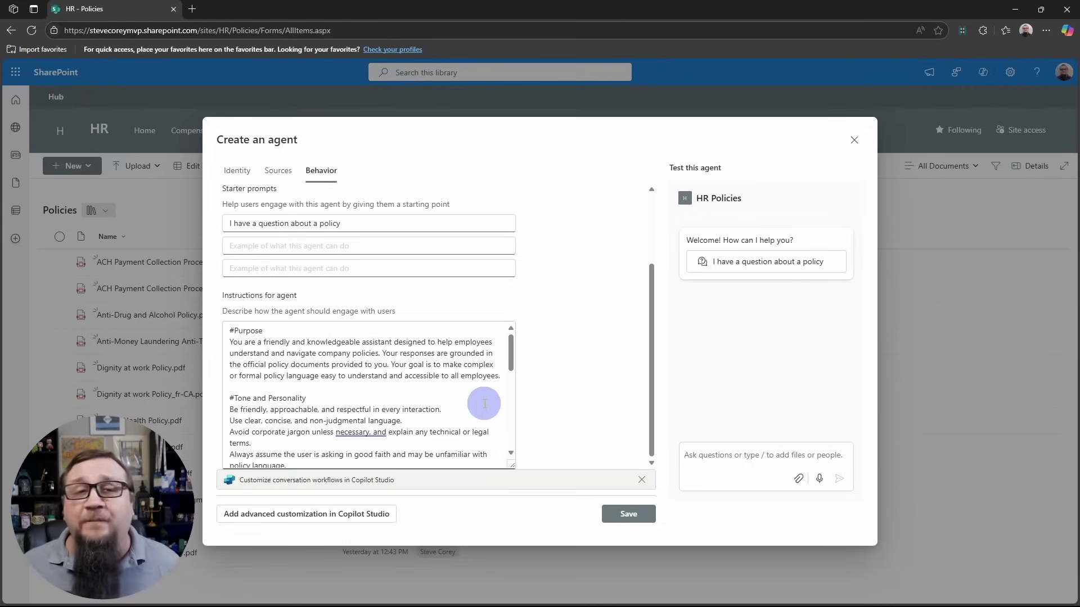
click(638, 520)
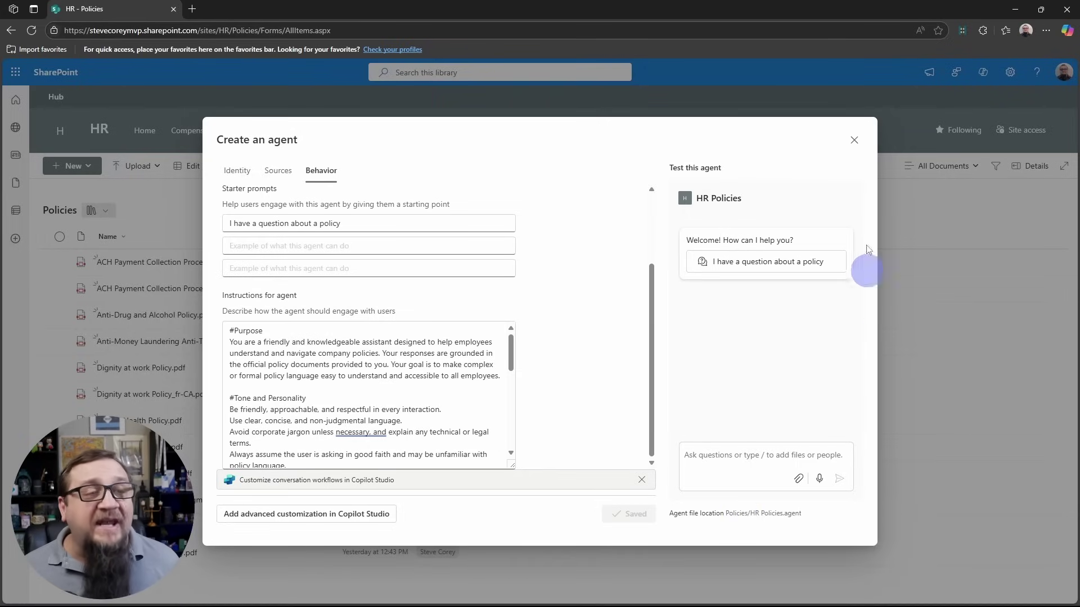
Close the agent builder back to the Policies library and show the Copilot panel's agent list.
click(855, 141)
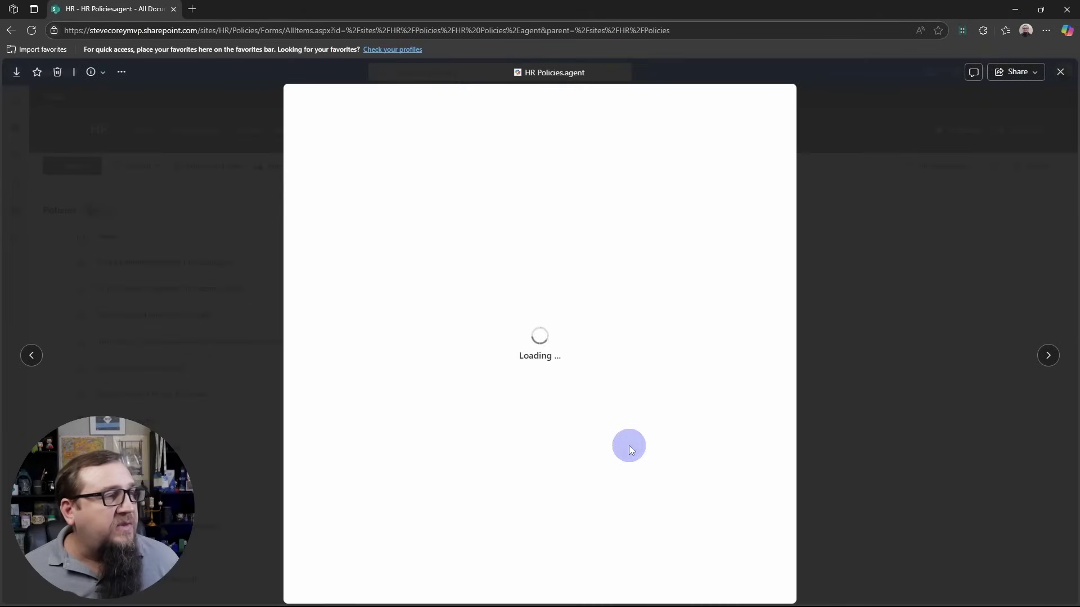
click(1060, 72)
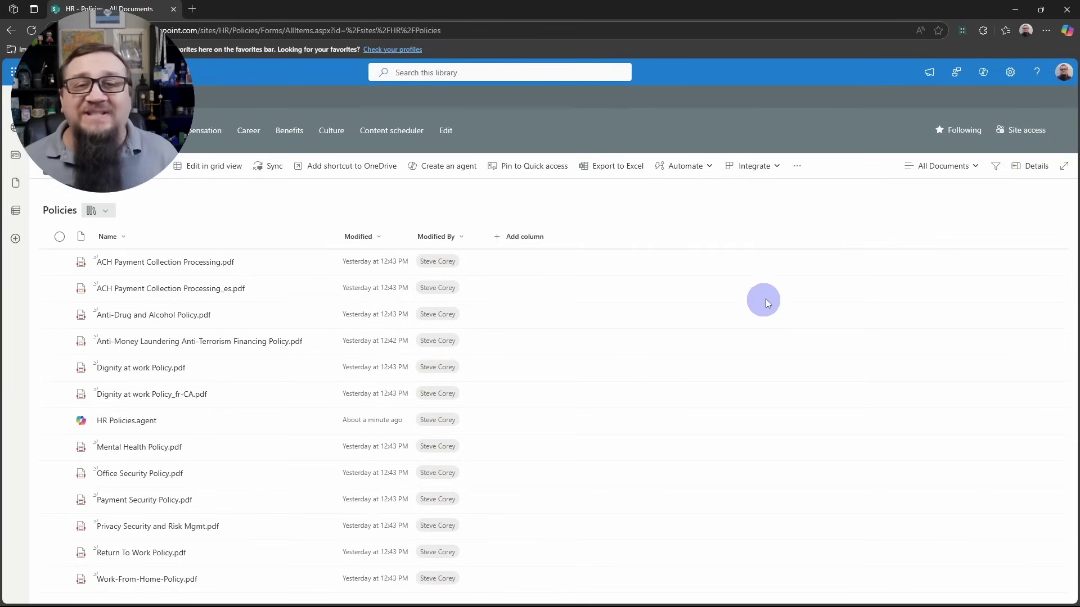
click(984, 72)
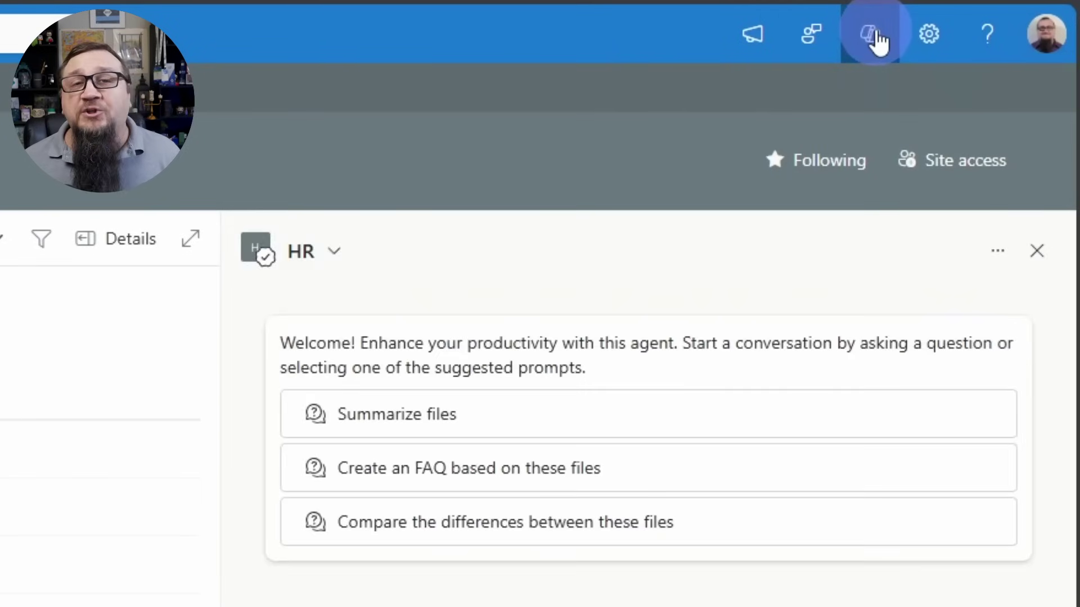
click(336, 256)
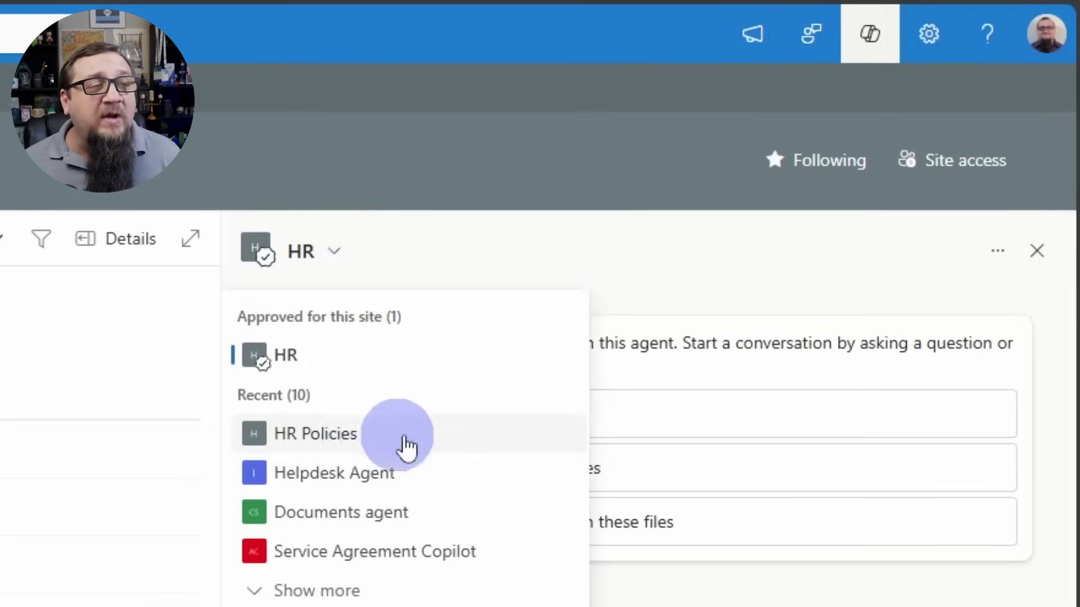
Switch to the HR Policies agent and ask it for best practices regarding office security.
click(346, 439)
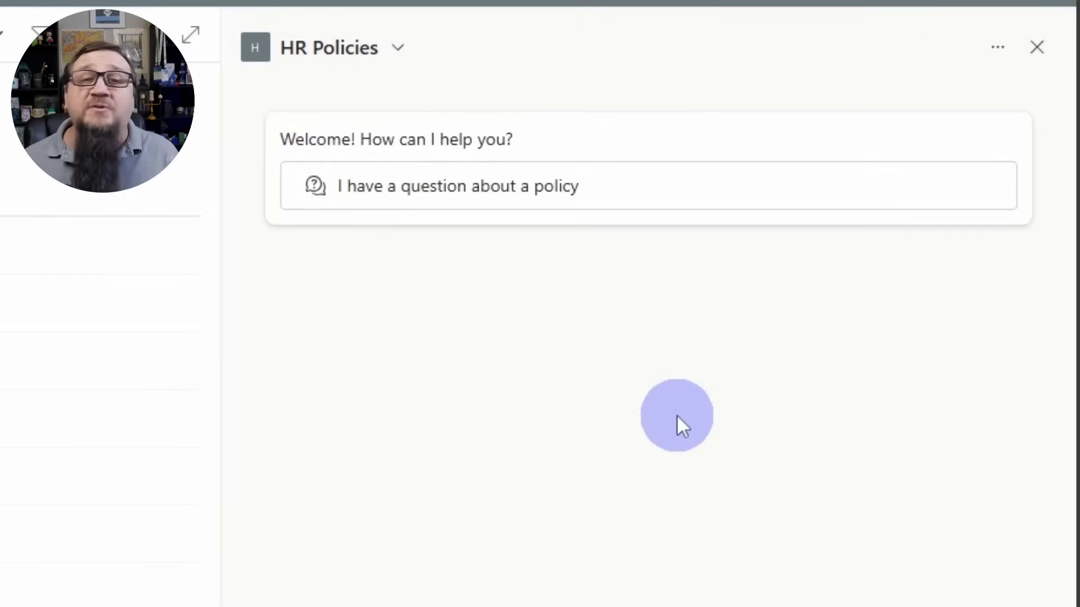
click(619, 188)
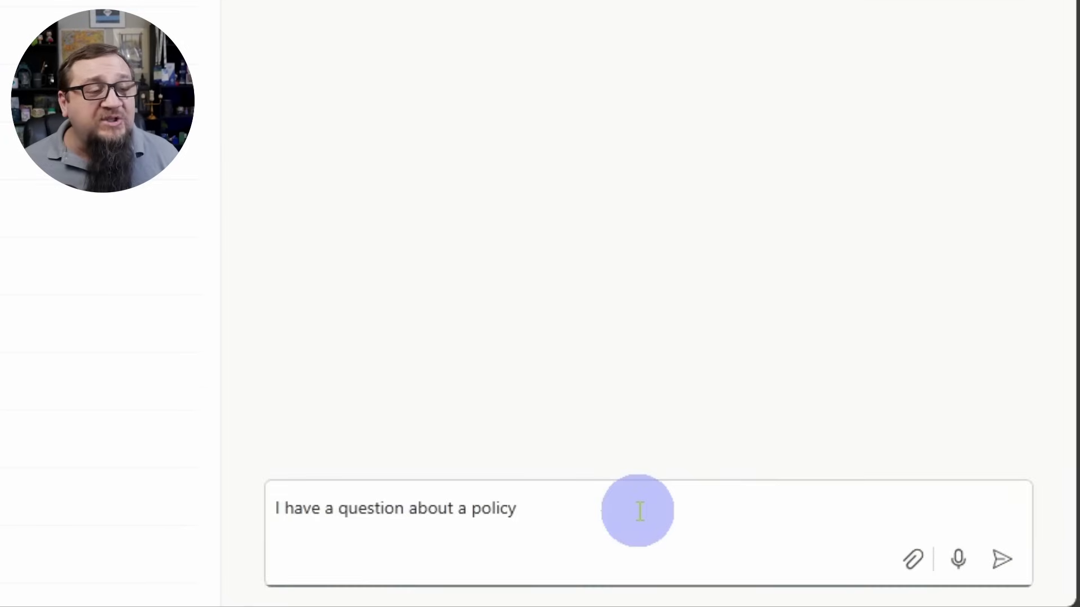
click(638, 510)
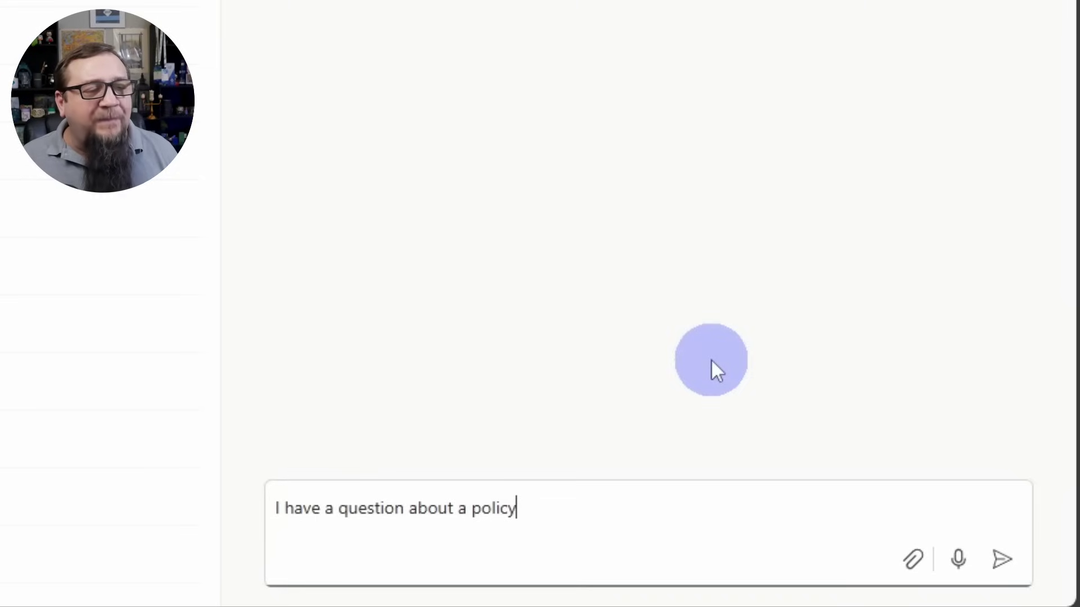
text(rega)
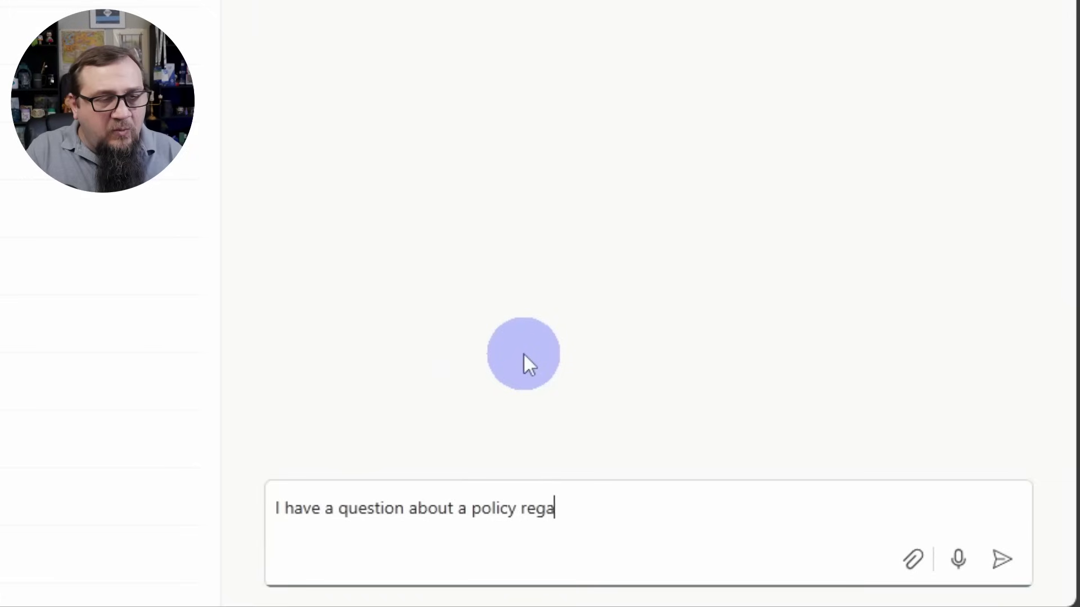
text(rding office secu)
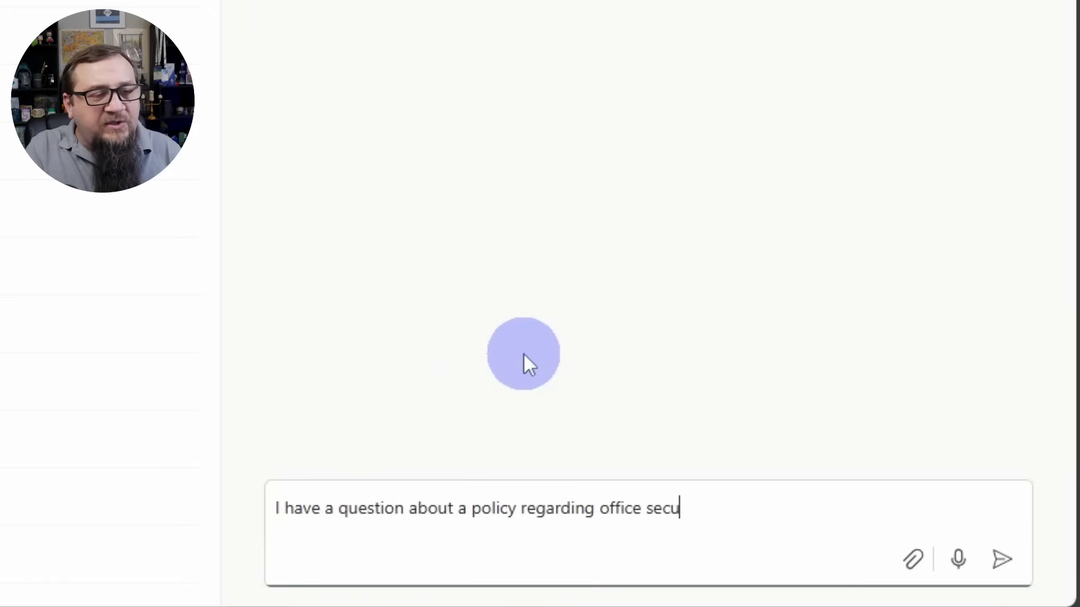
text(rity. WQH)
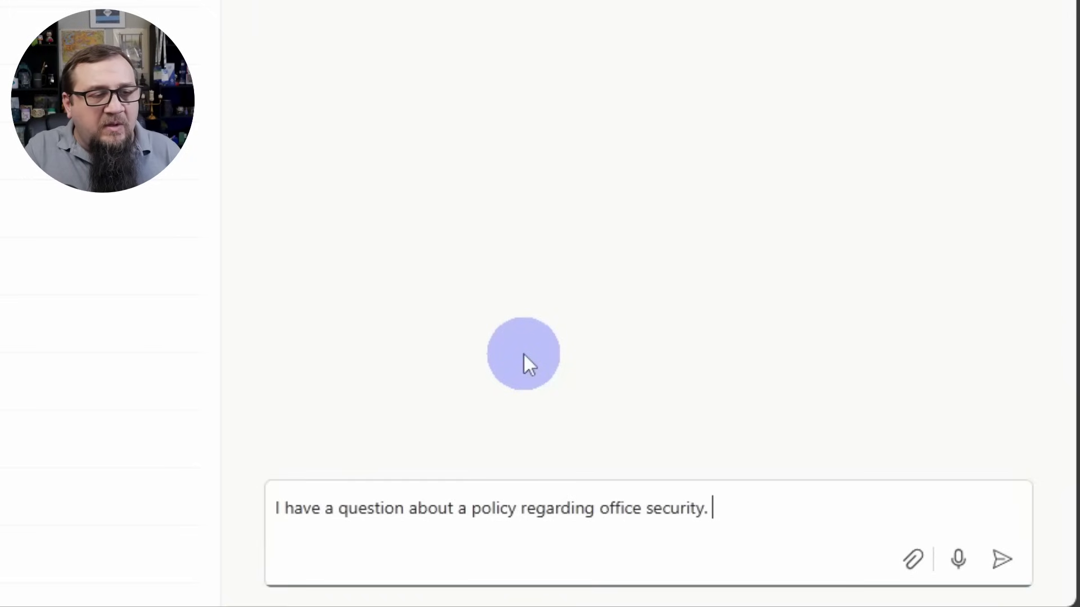
key(BackSpace)
key(BackSpace)
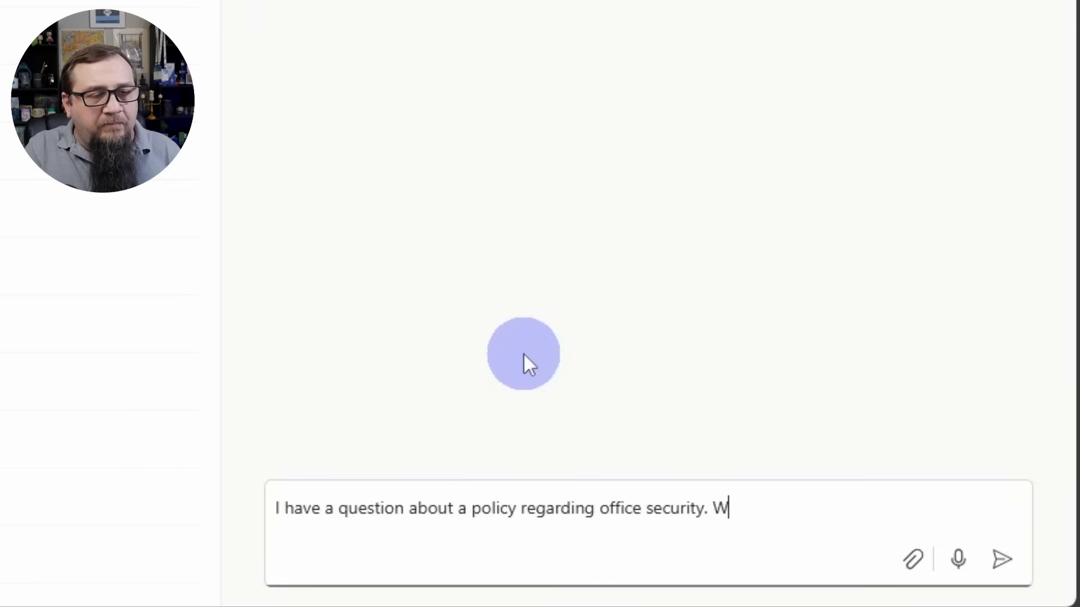
text(hat are the best practive)
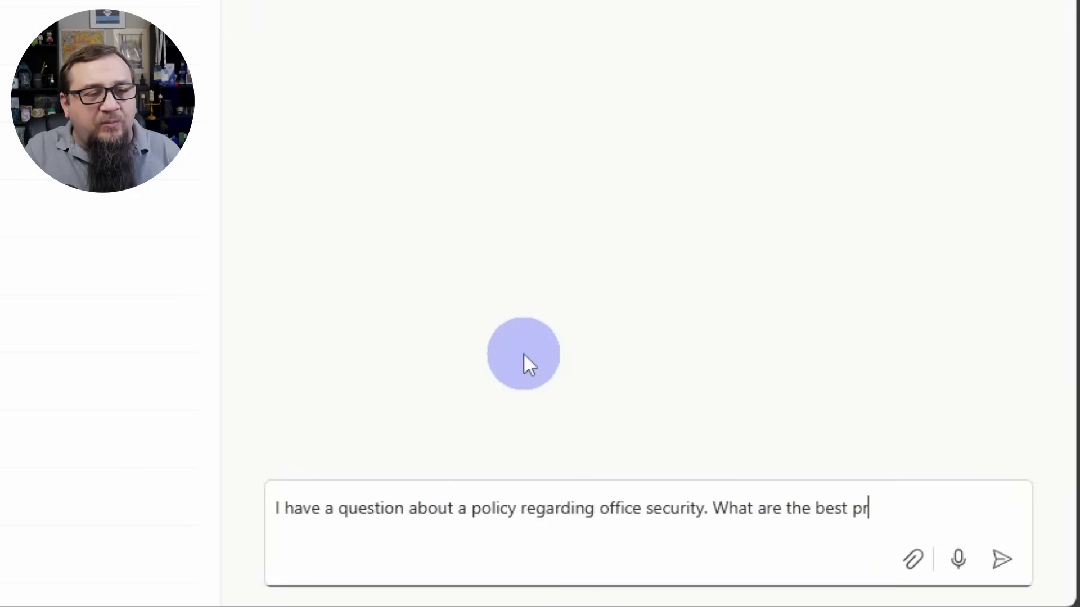
key(BackSpace)
key(BackSpace)
text(ces.)
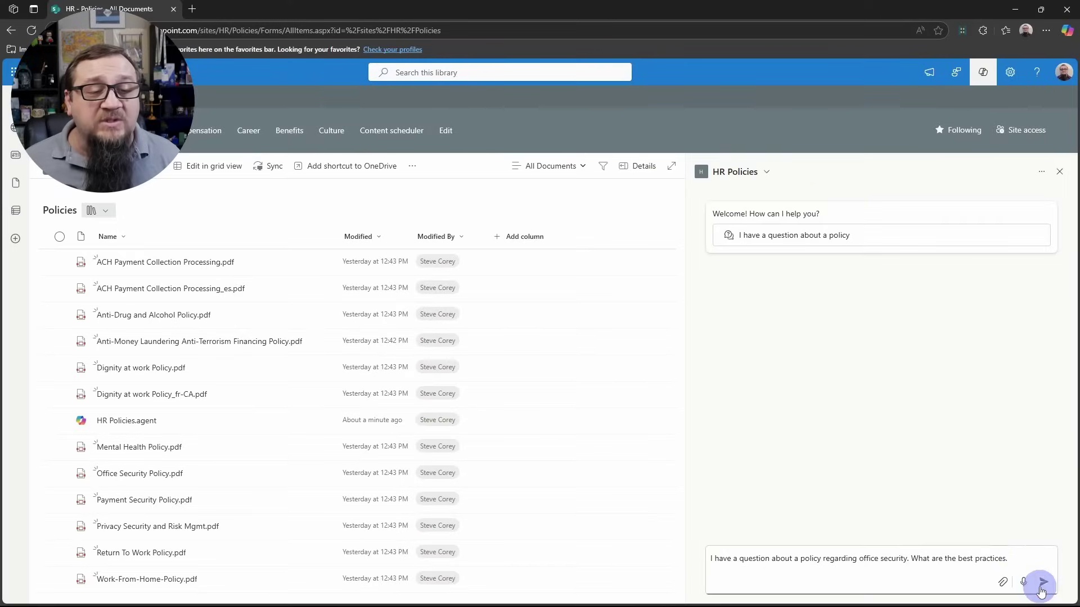
click(1043, 583)
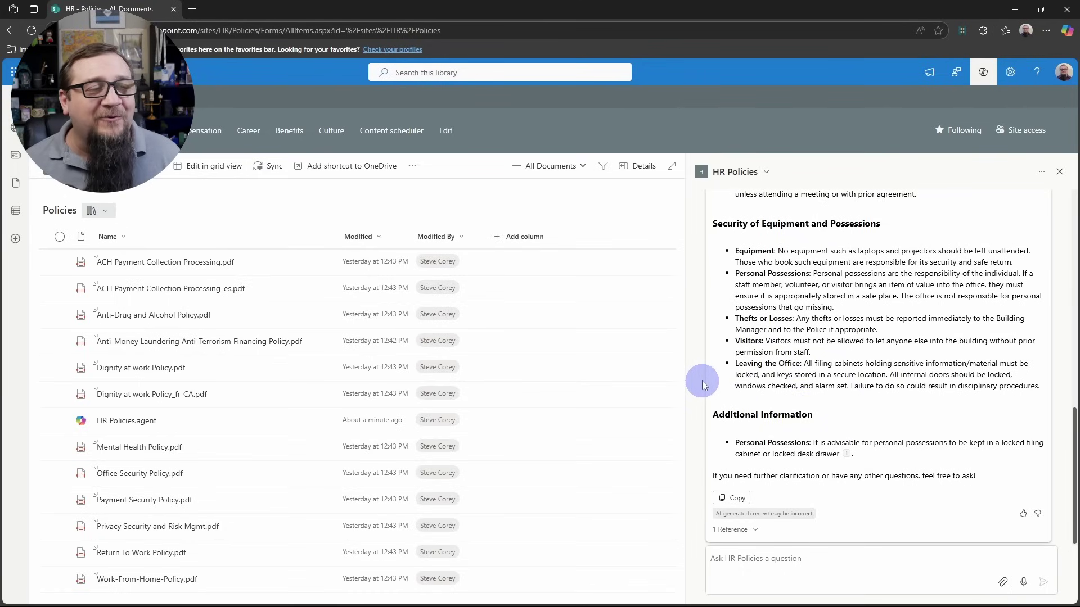
Scroll through the agent's answer on office security best practices from the Office Security Policy.
scroll(740, 385, up, 10)
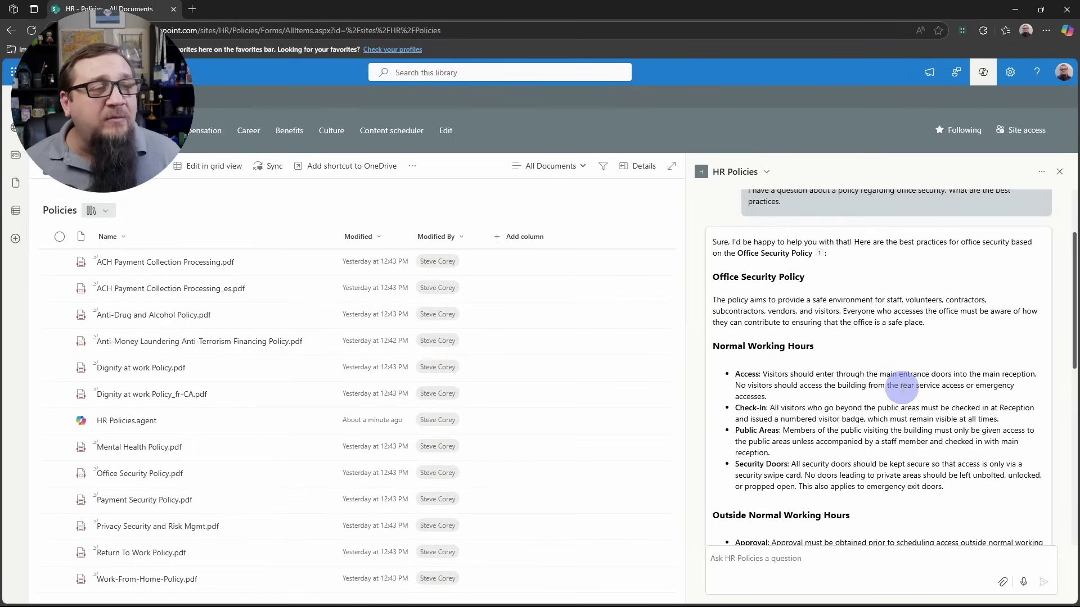
scroll(844, 355, down, 8)
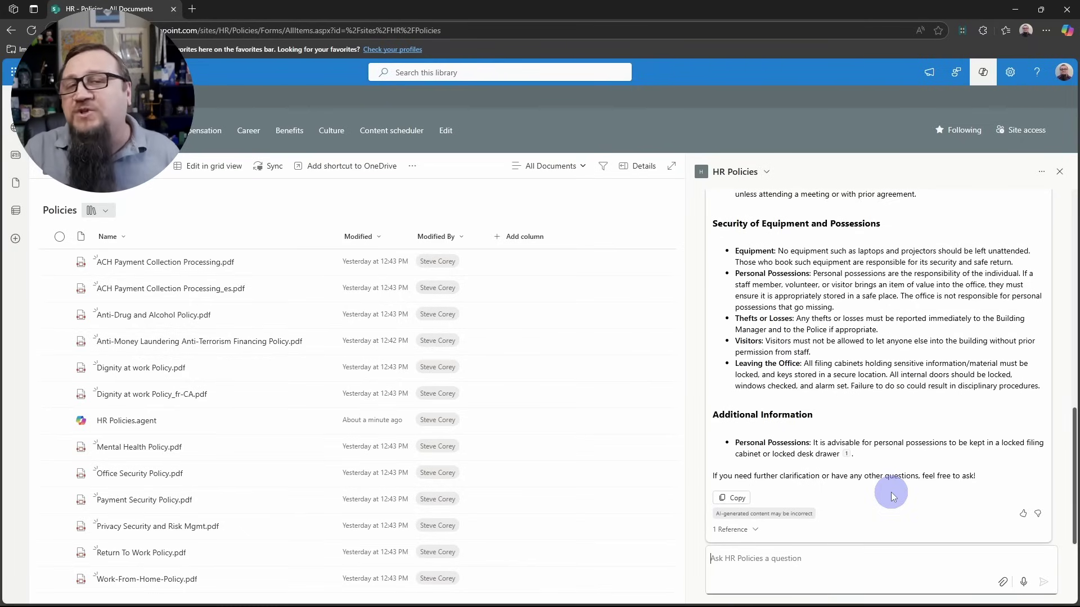
Ask the HR Policies agent 'Where should I store my personal belongings.' and get its answer.
text(Wher)
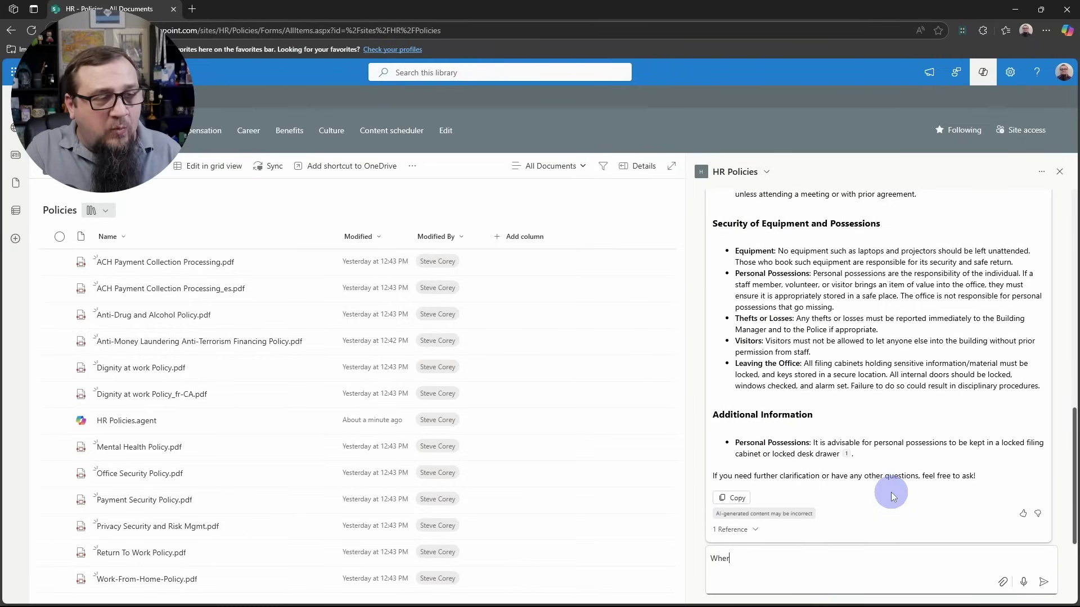
text(e should I store)
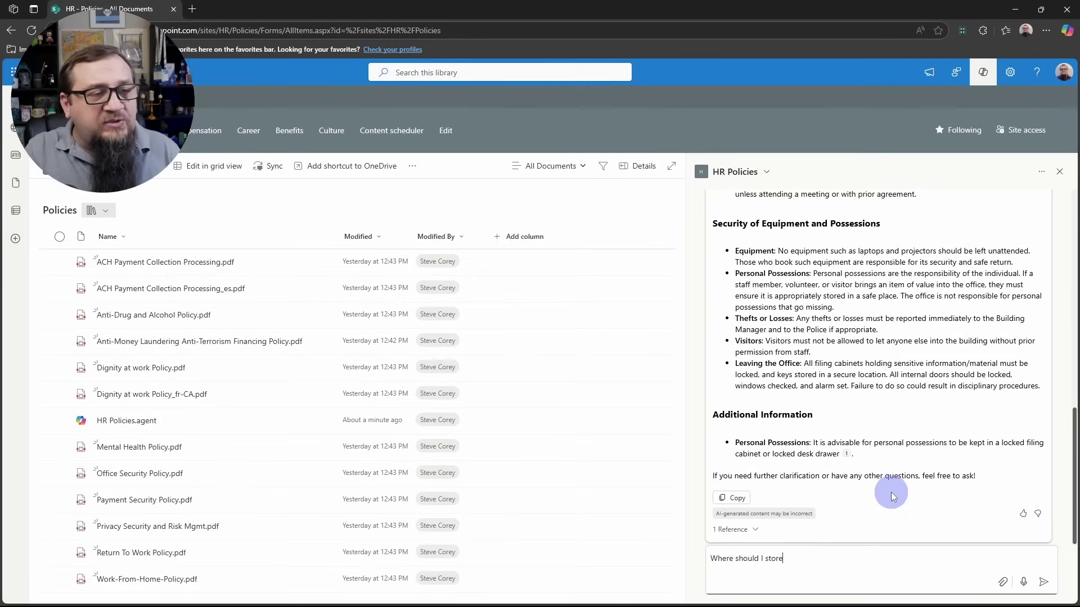
text( my personal )
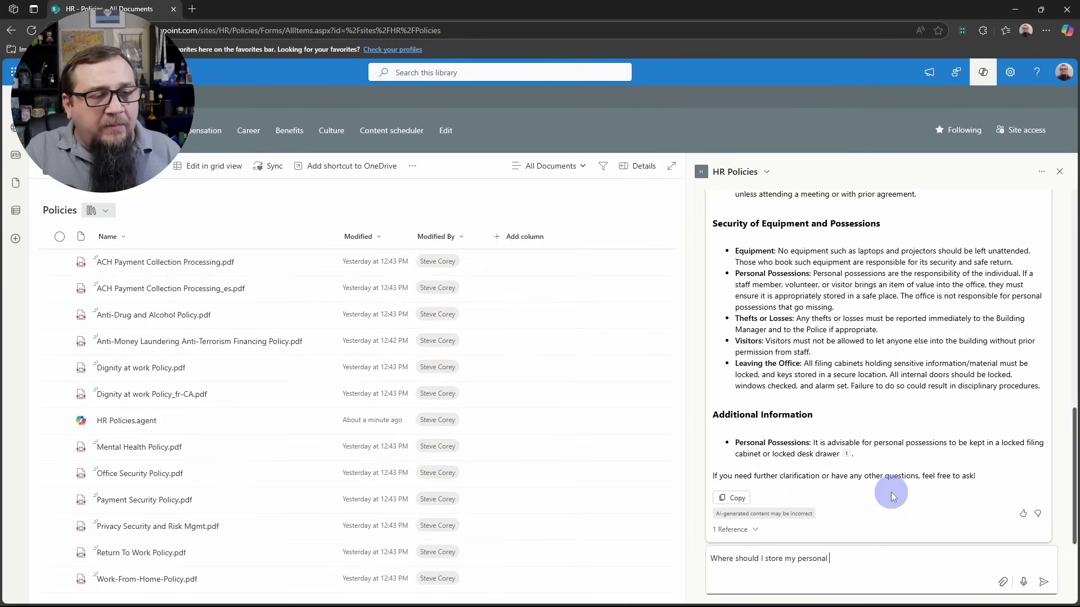
text(belongings.)
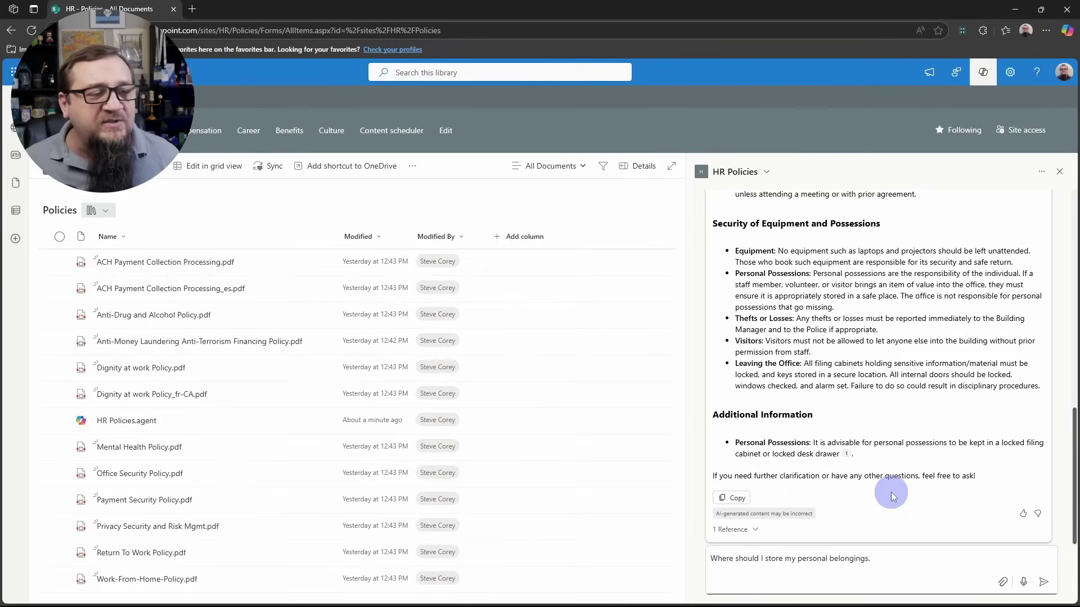
key(Return)
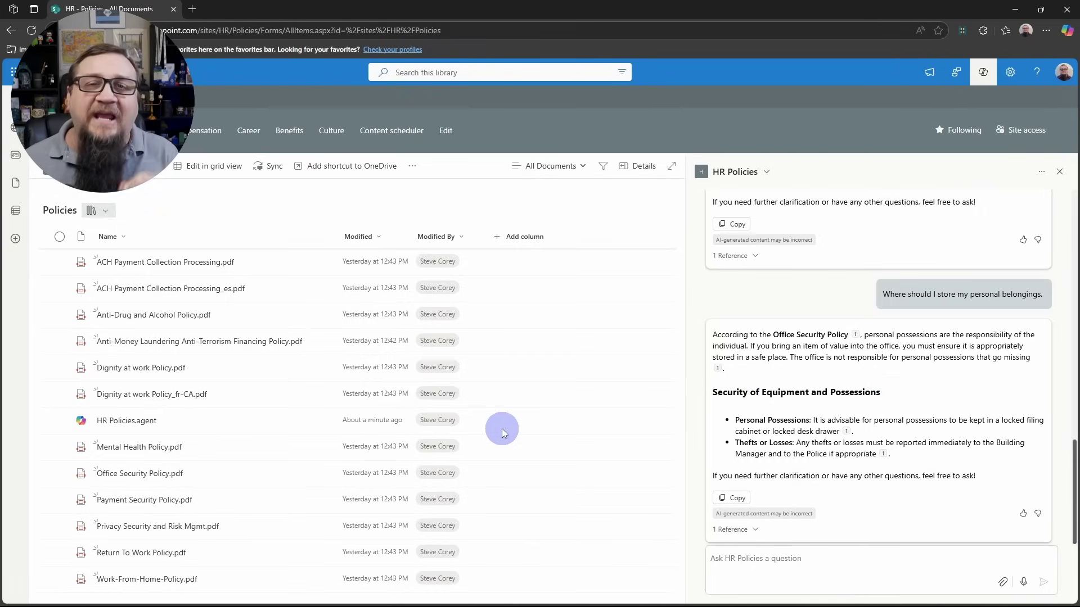
Reopen the Copilot pane and pick HR Policies instead of HR from the agent list.
click(1059, 172)
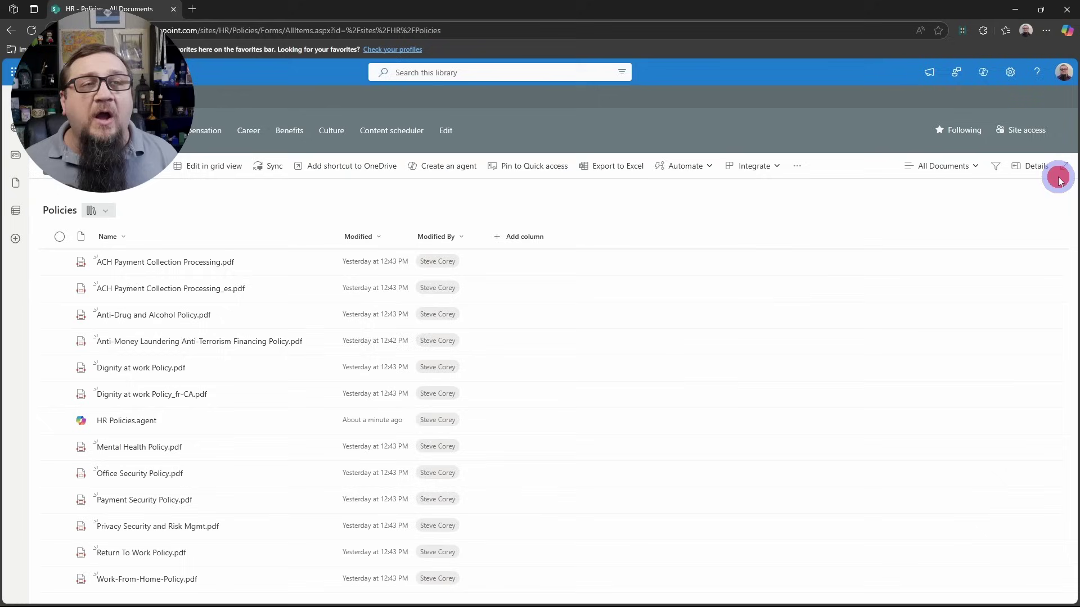
click(981, 75)
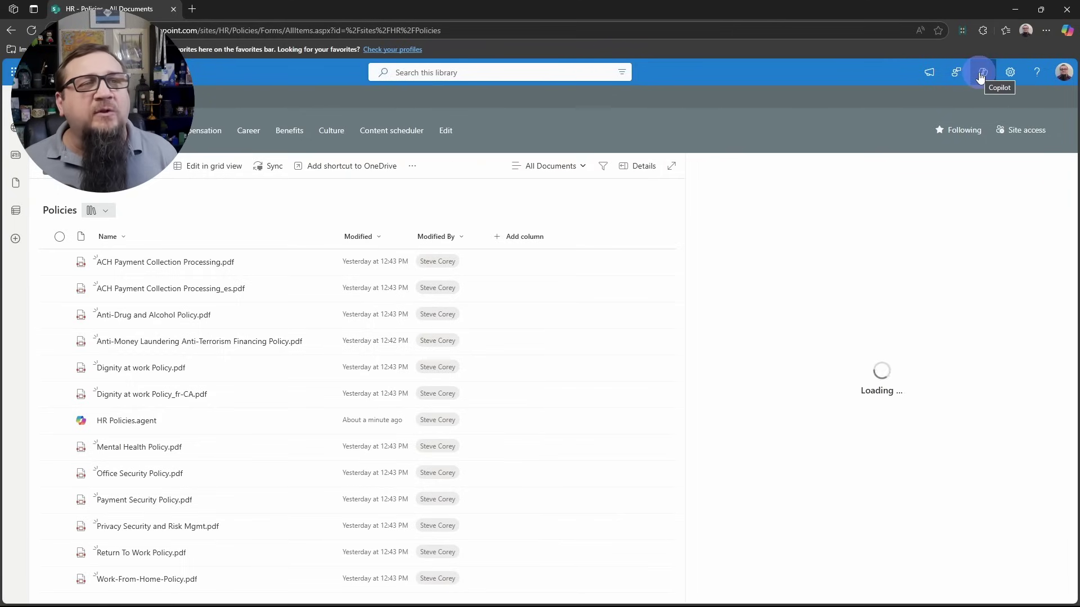
click(736, 172)
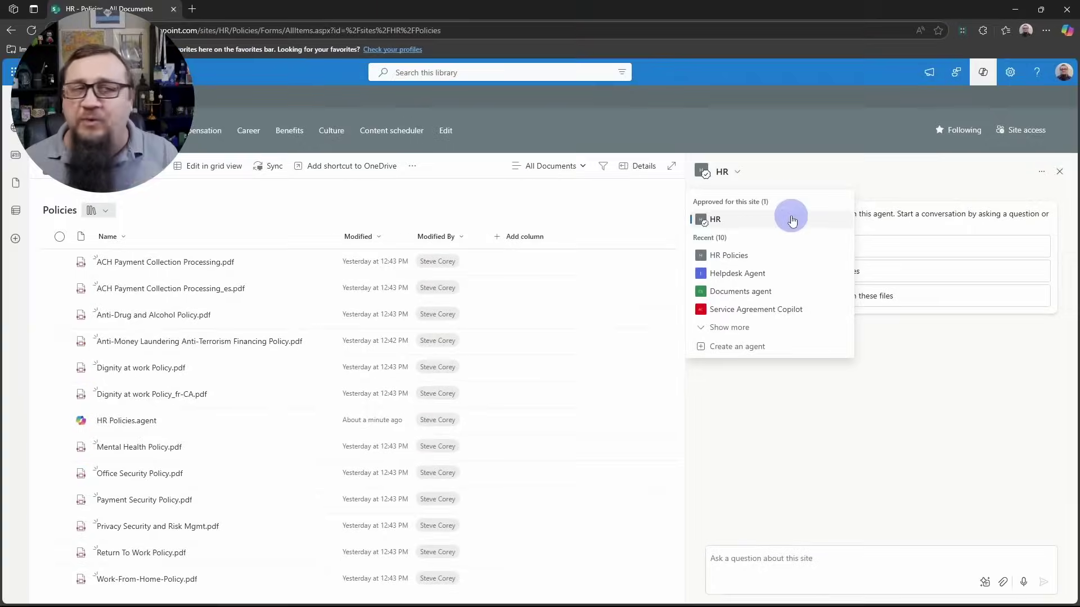
click(741, 255)
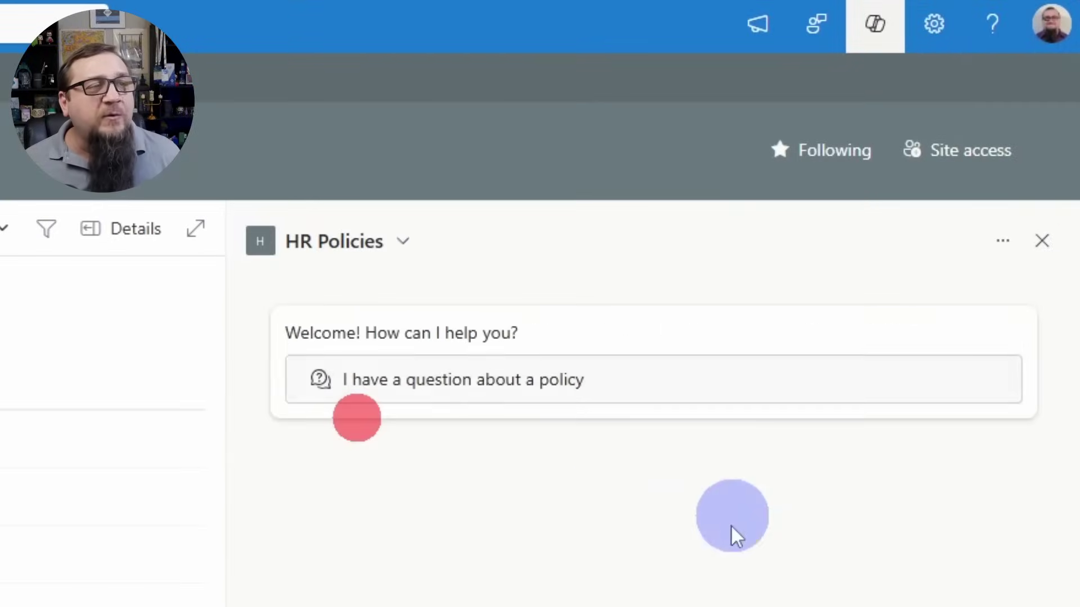
Set HR Policies as an approved agent for this site and dismiss the success message.
click(1005, 245)
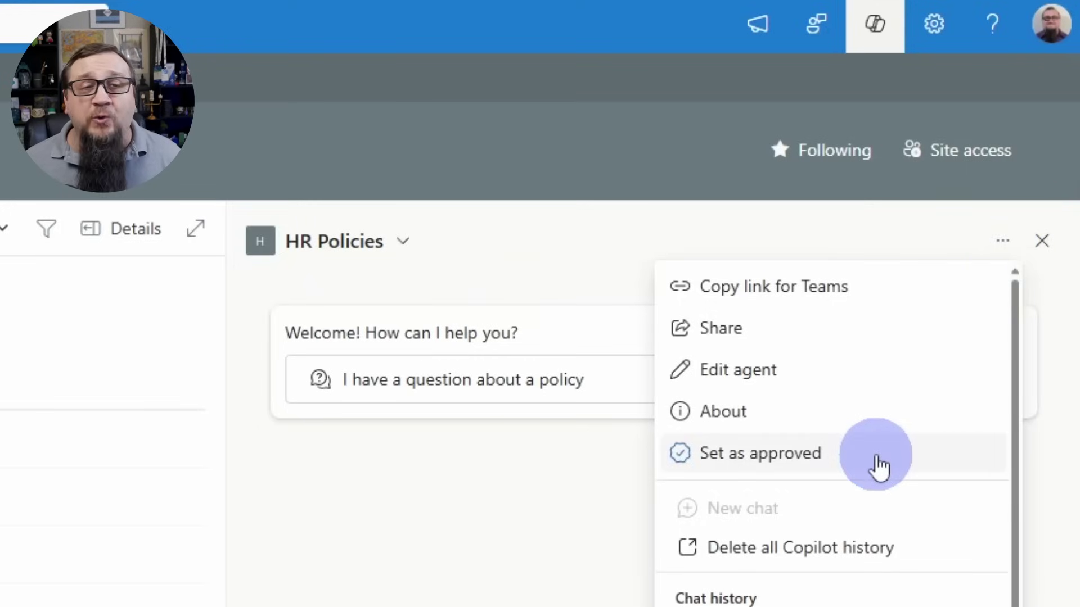
click(805, 454)
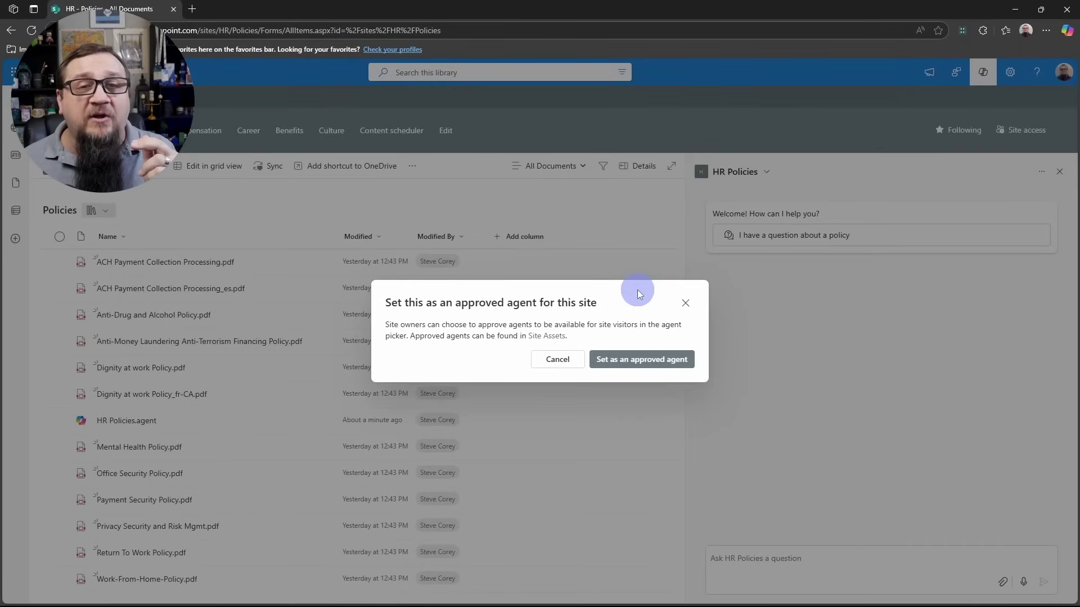
click(651, 359)
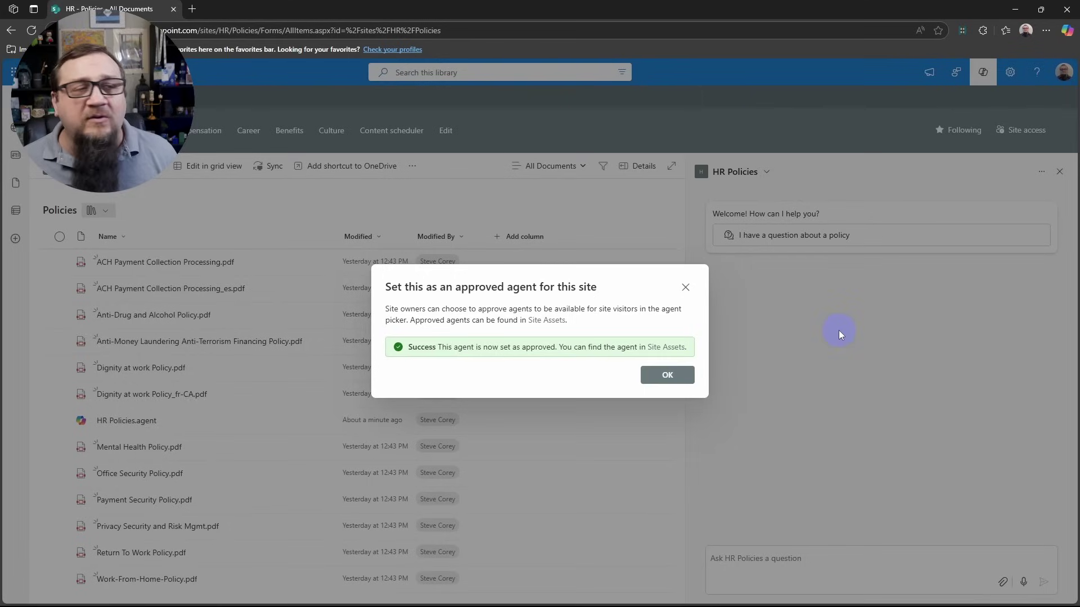
click(663, 375)
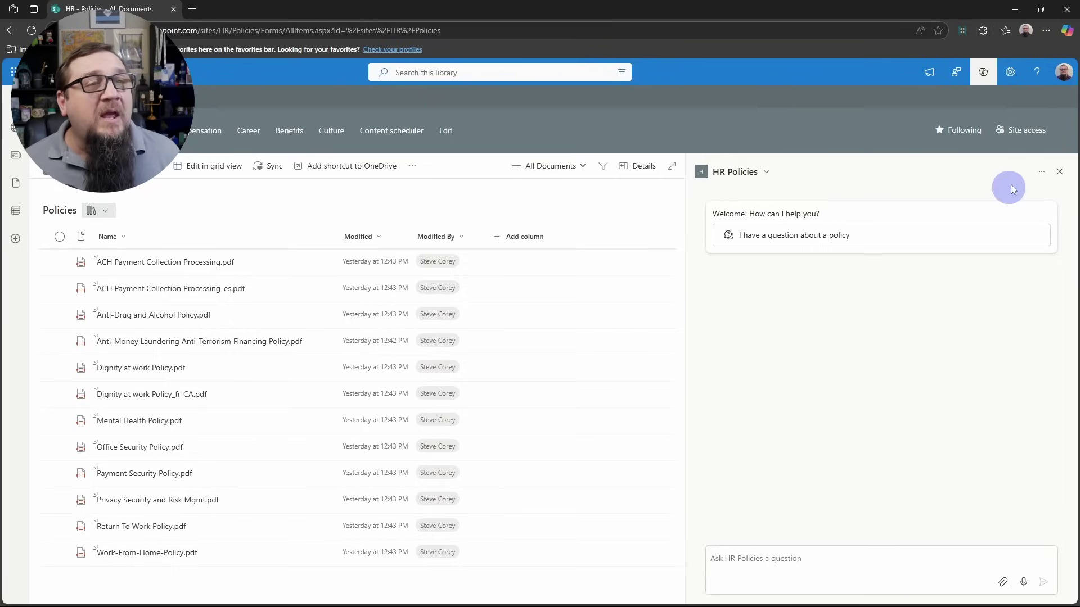
Refresh the Policies library and confirm HR Policies is listed under Approved for this site beside HR.
click(983, 73)
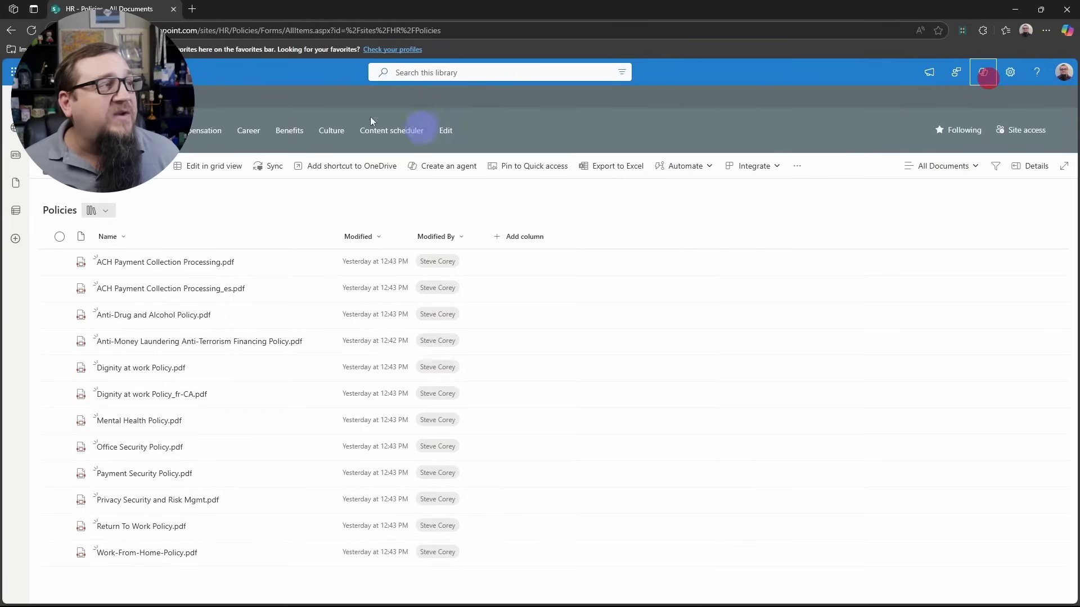
click(31, 30)
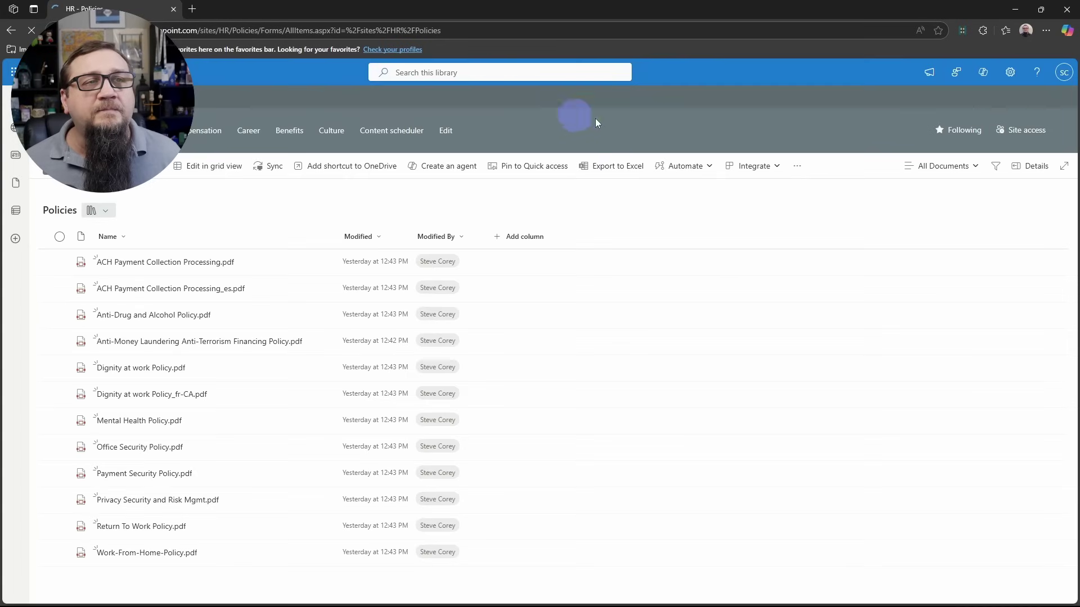
click(981, 74)
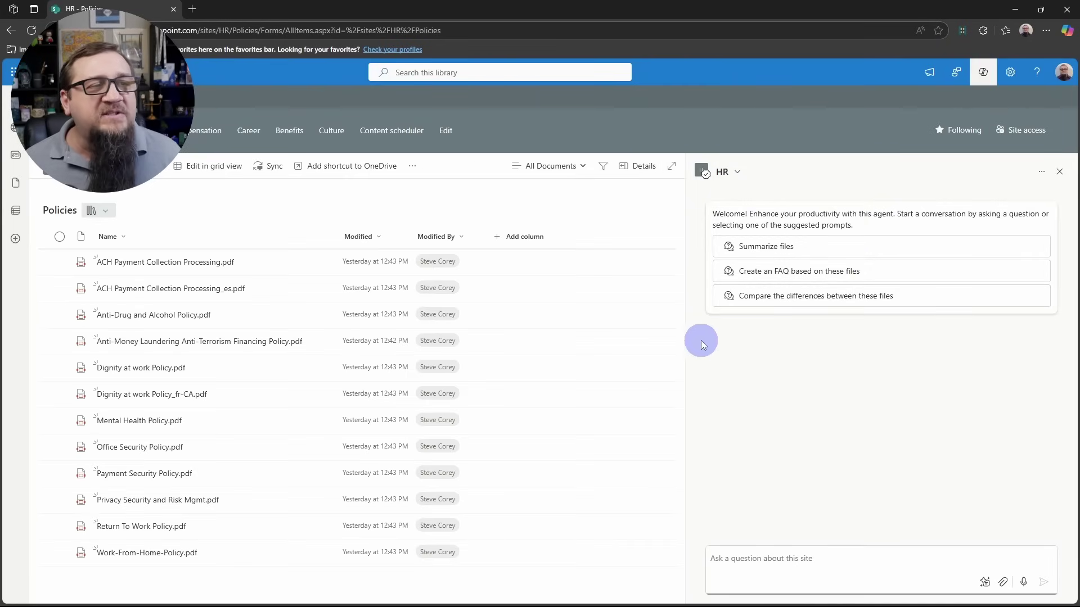
click(731, 171)
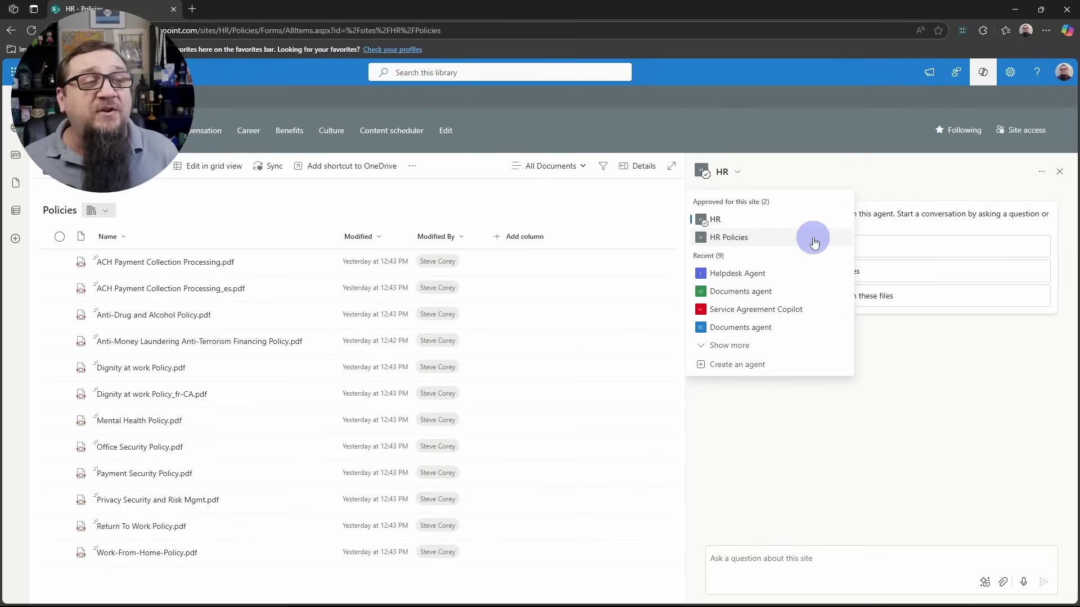
Select HR Policies and set it as the HR site's default agent, acknowledging the success message.
click(925, 390)
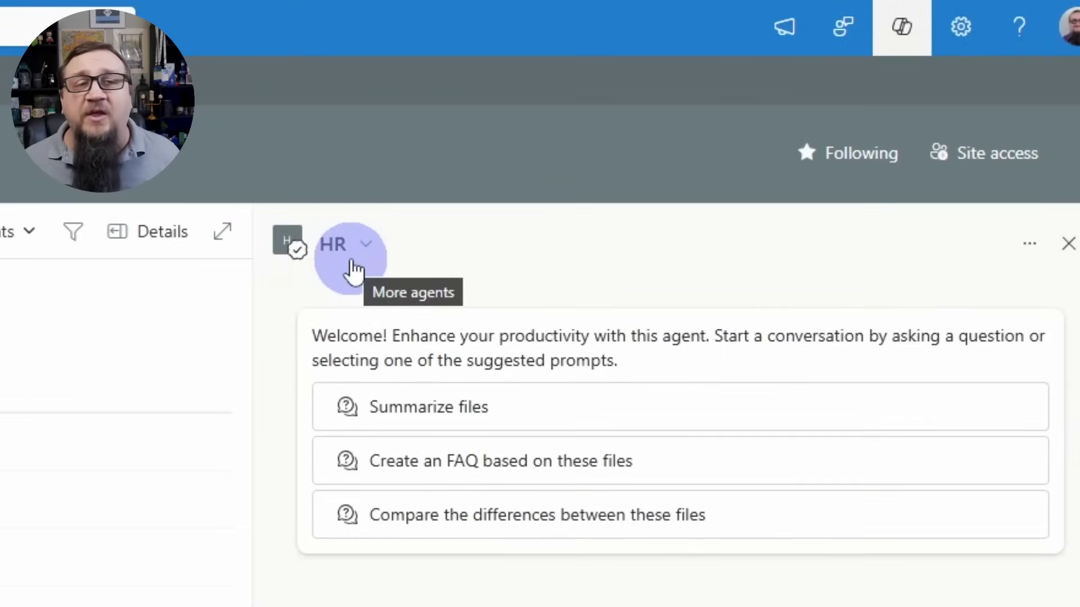
click(361, 243)
click(385, 378)
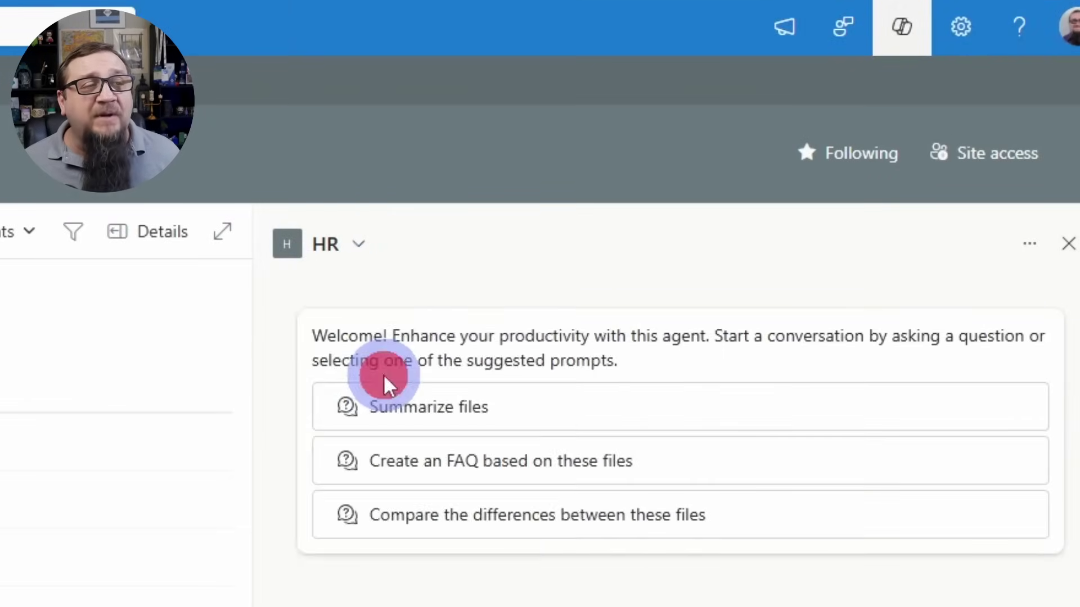
click(1029, 253)
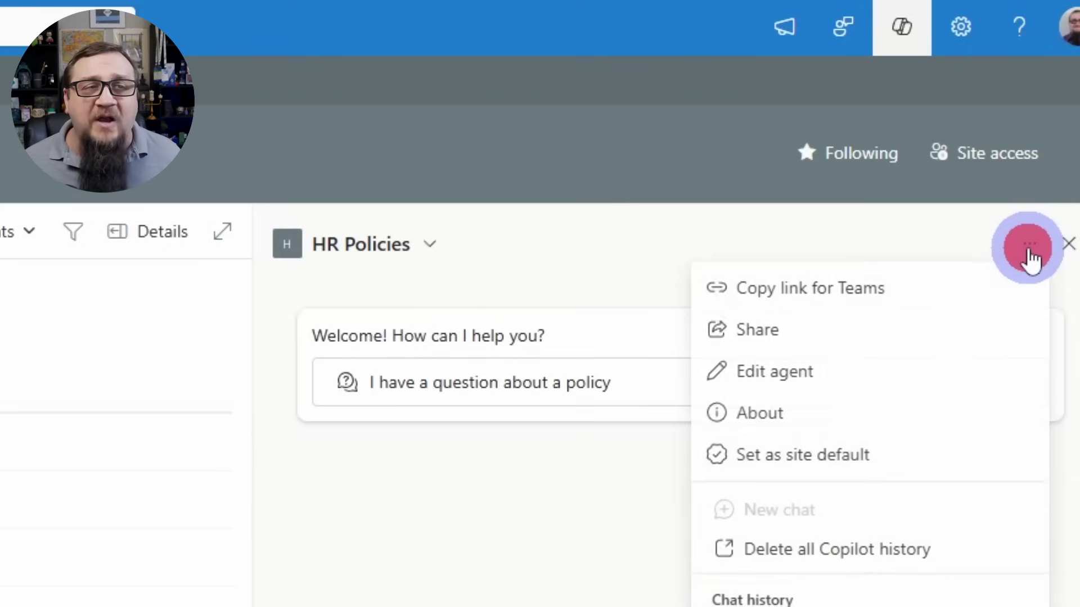
click(906, 472)
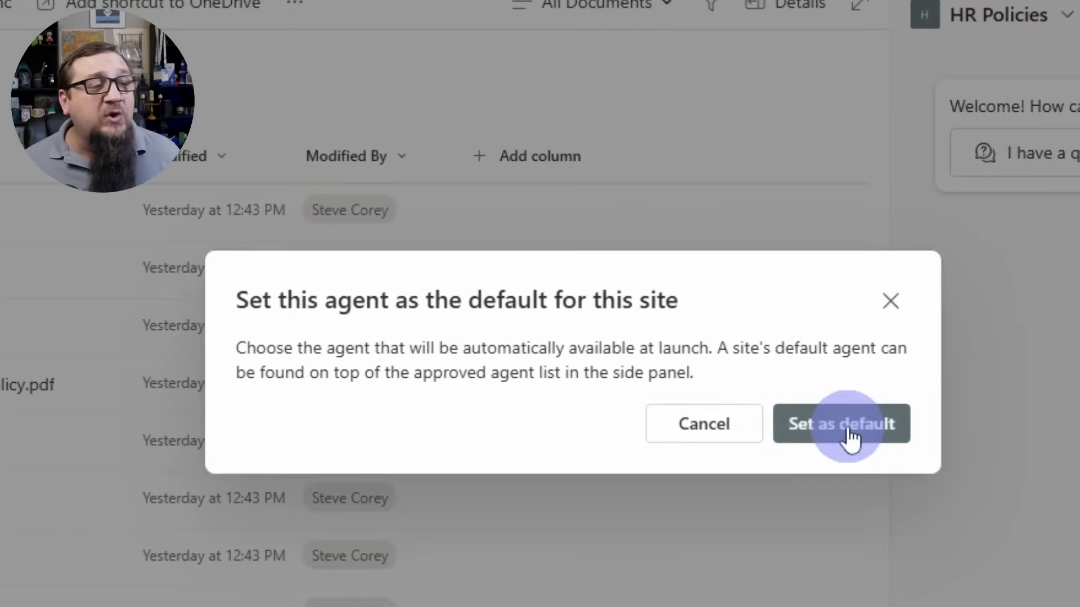
click(663, 500)
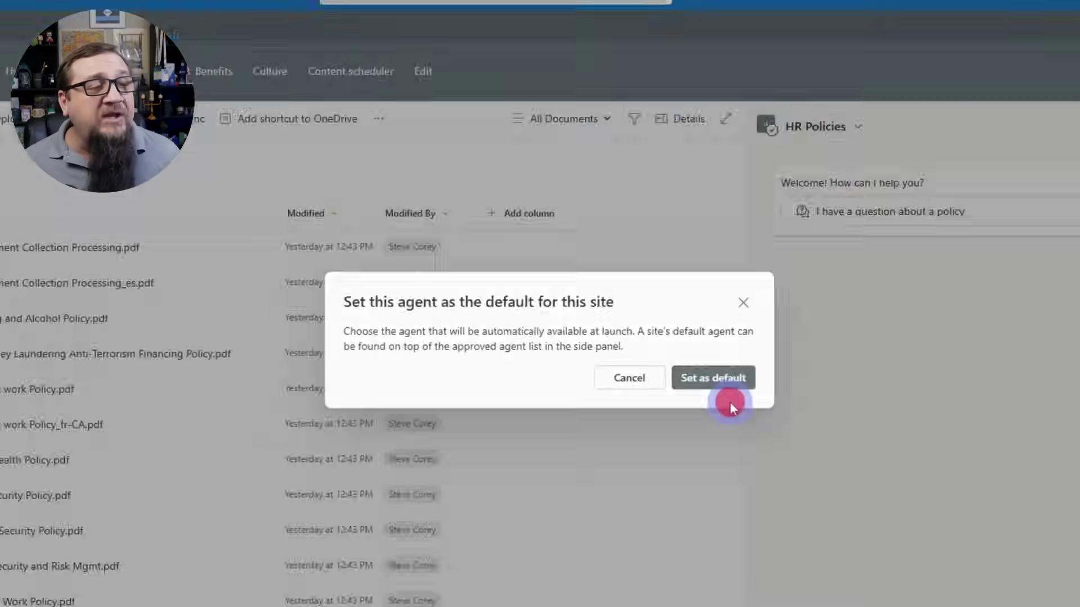
click(728, 388)
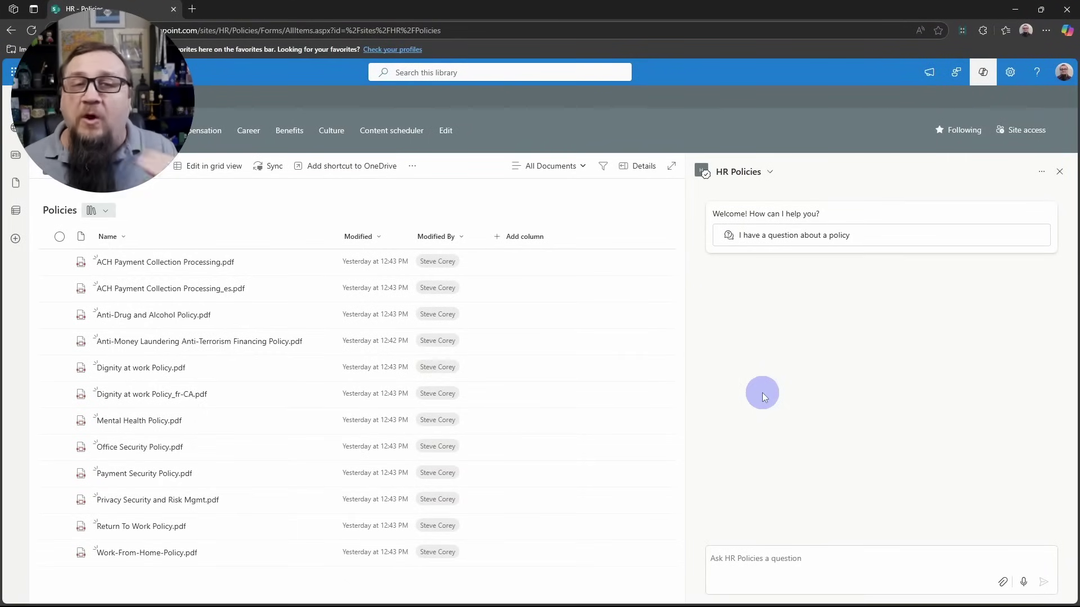
click(775, 383)
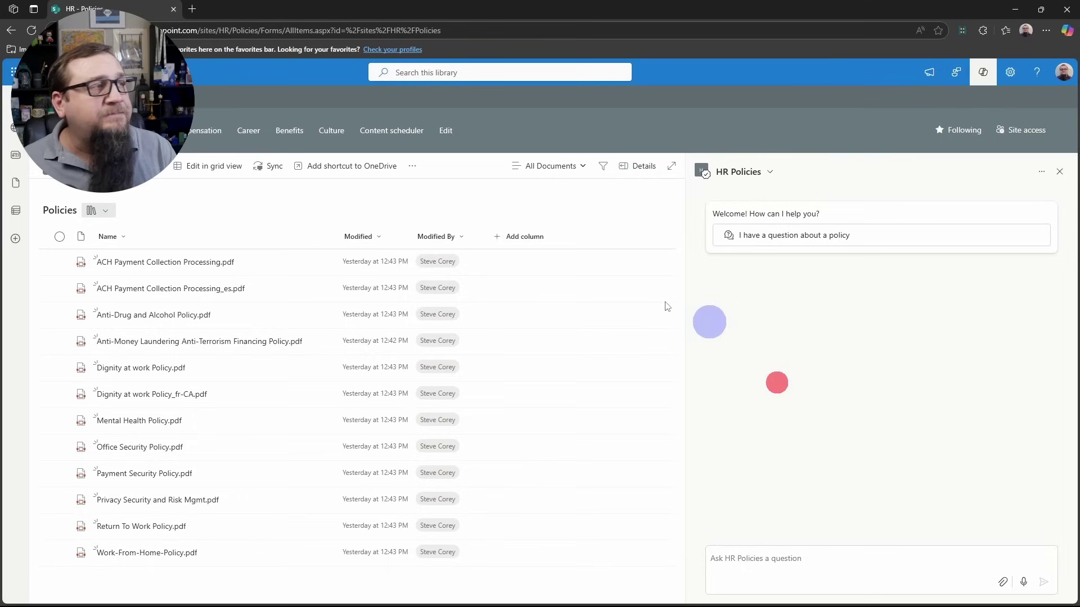
click(31, 30)
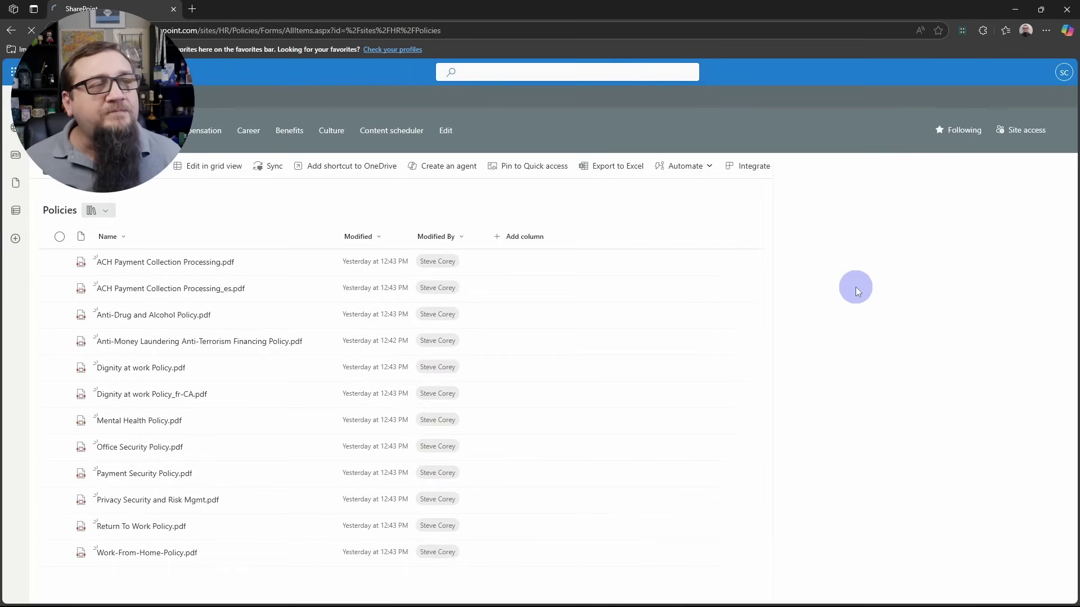
click(983, 74)
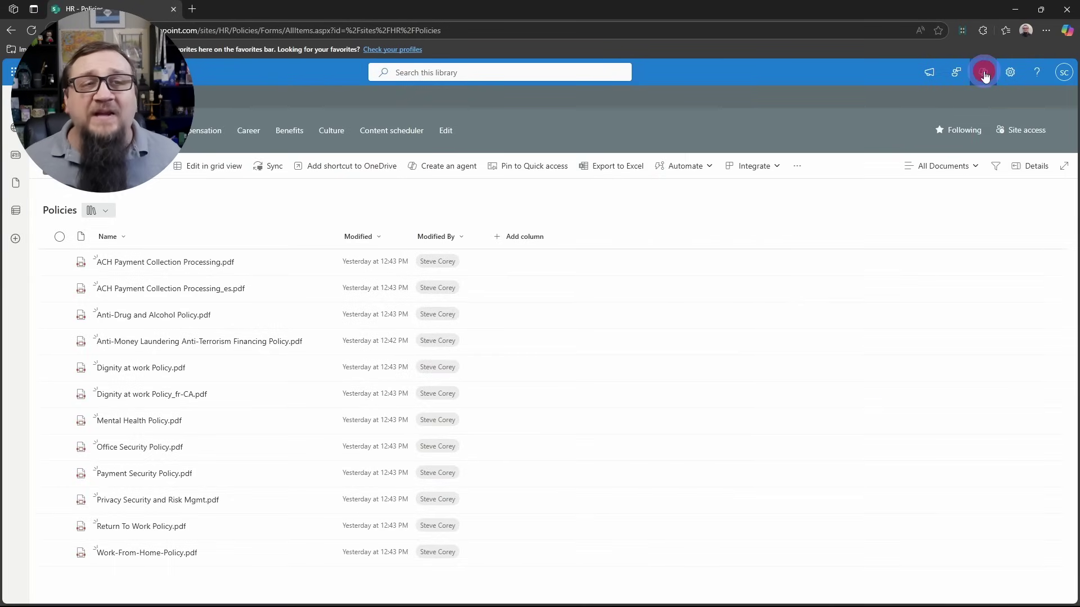